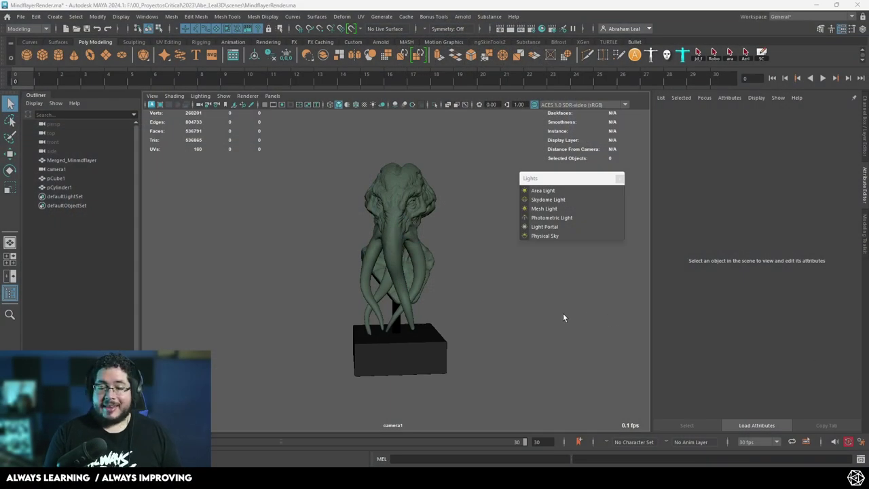
- Add an Arnold Skydome Light to the scene and close the floating Lights list
alt+drag(476, 266, 484, 294)
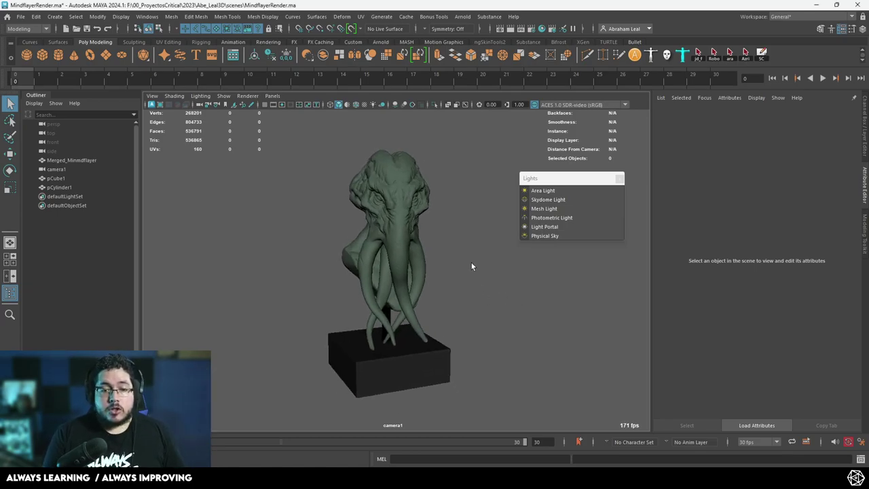
click(462, 16)
mouse_move(483, 64)
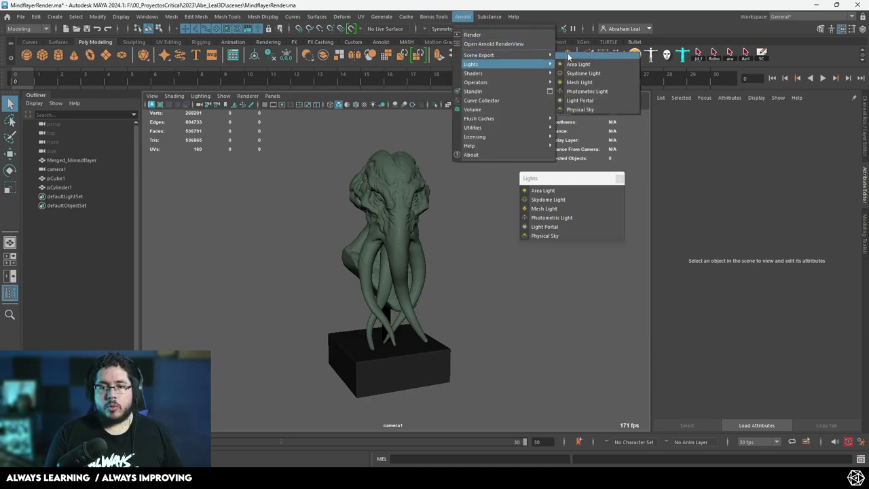
click(565, 180)
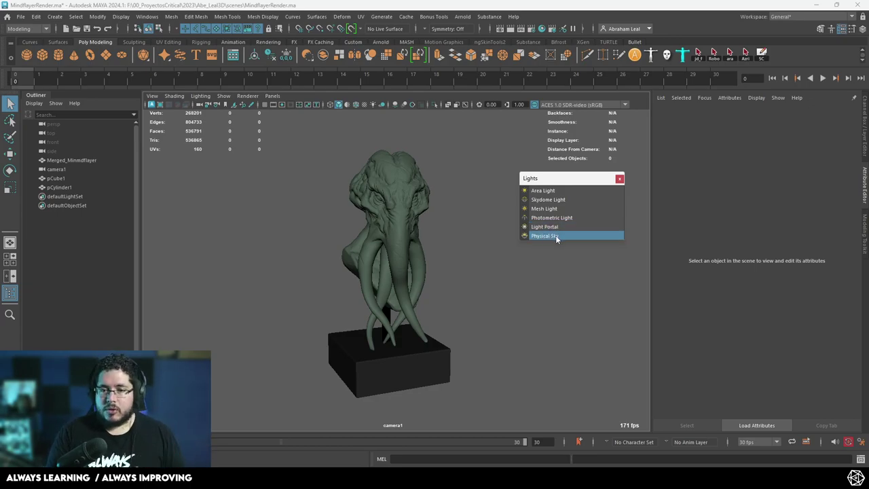
click(550, 200)
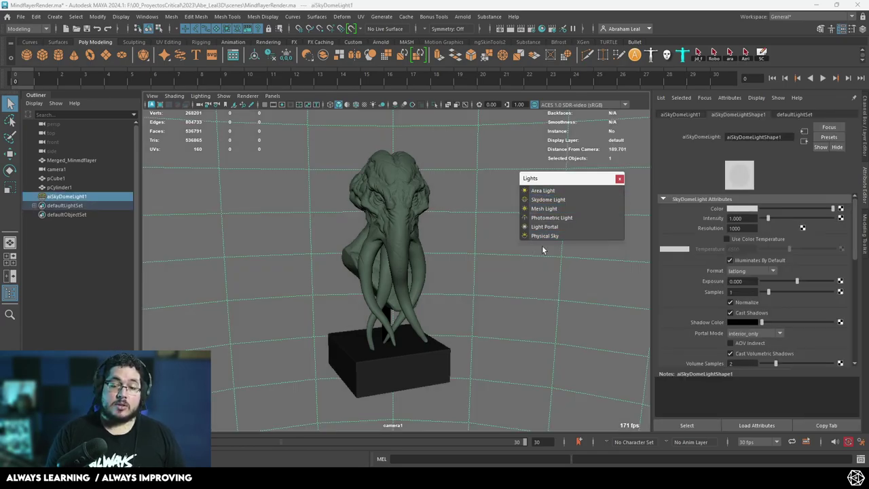
click(619, 178)
alt+right_drag(549, 266, 461, 258)
alt+drag(461, 258, 428, 288)
alt+right_drag(428, 289, 502, 304)
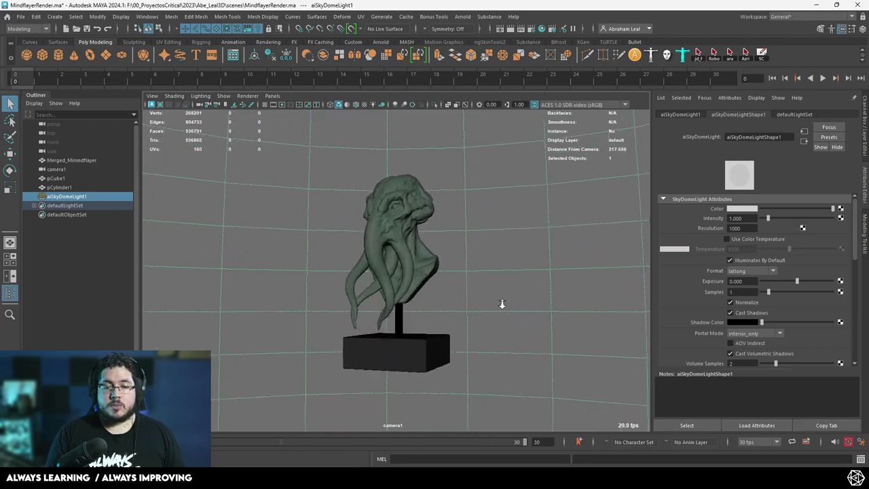
alt+drag(502, 304, 474, 272)
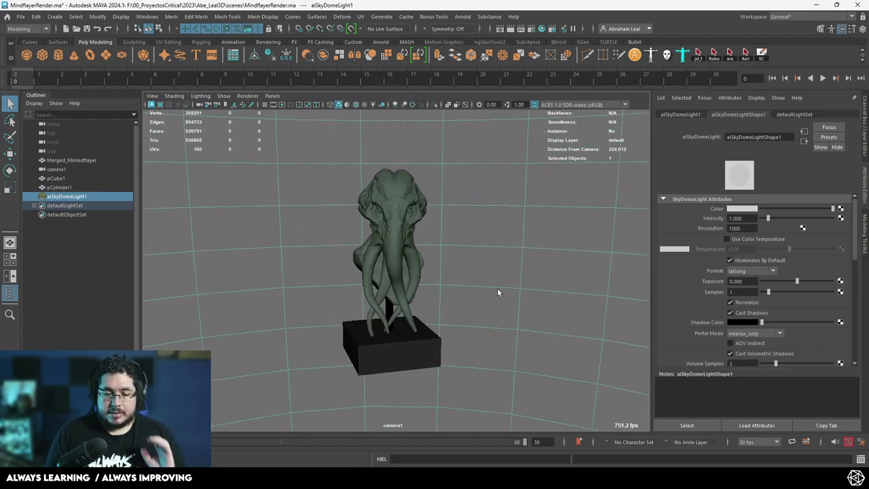
- Switch to a new Chrome window, go to polyhaven.com and open its HDRIs collection
right_click(405, 478)
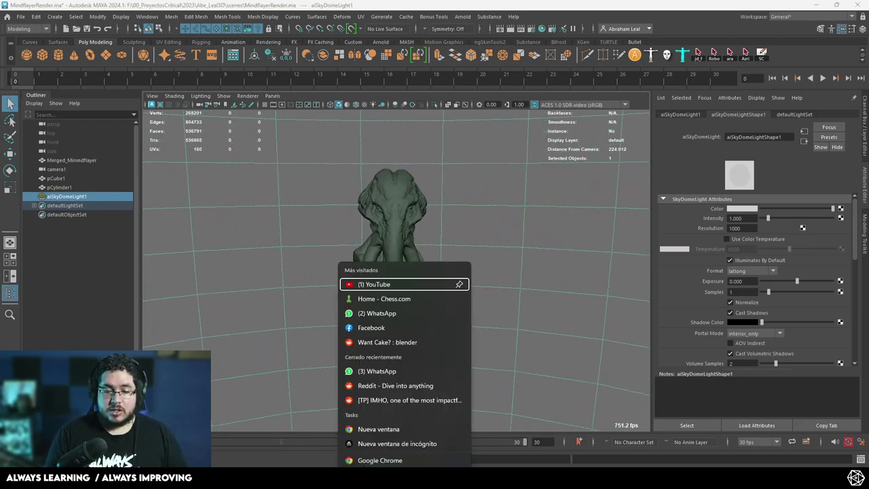
click(519, 378)
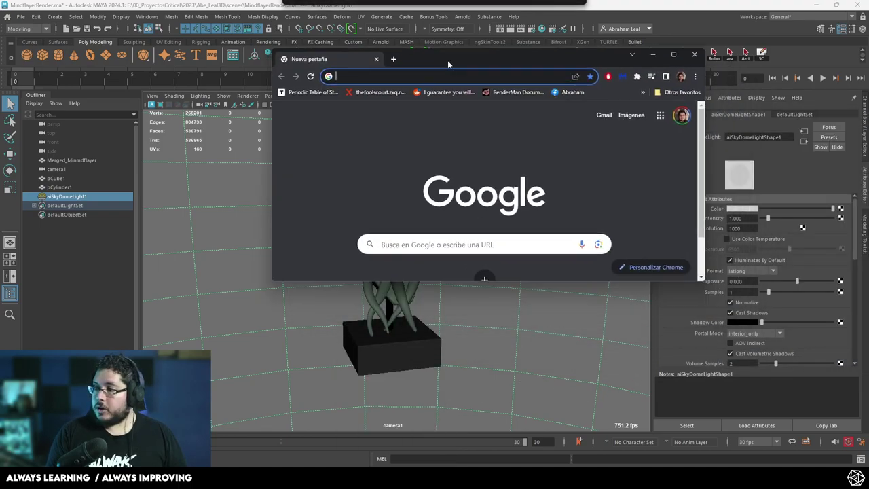
click(449, 77)
text(polyhaven.com)
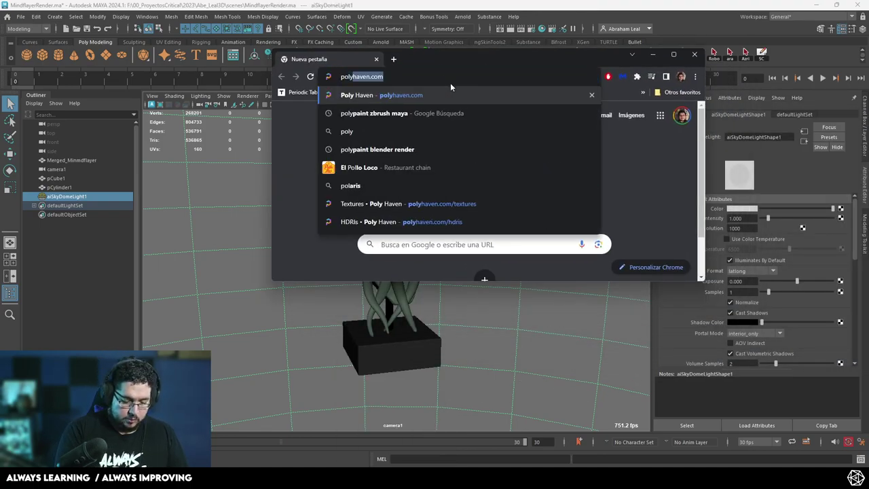
key(Return)
drag(459, 61, 408, 7)
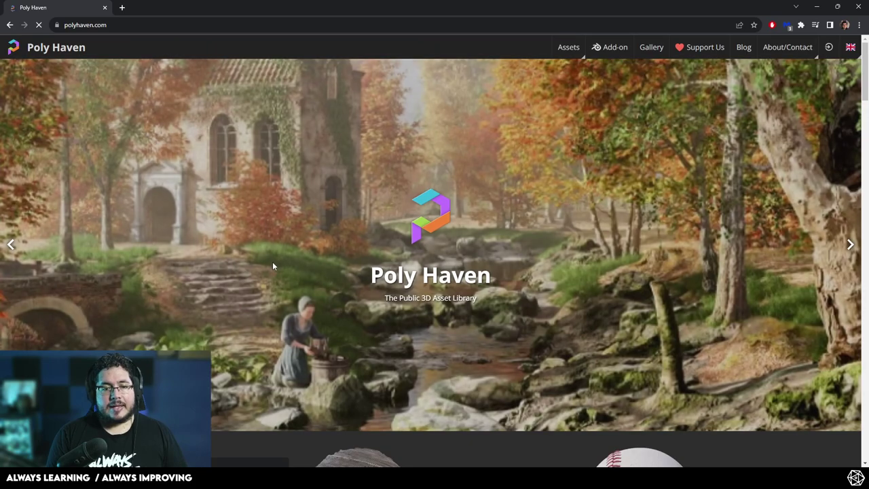
scroll(273, 266, down, 3)
click(134, 223)
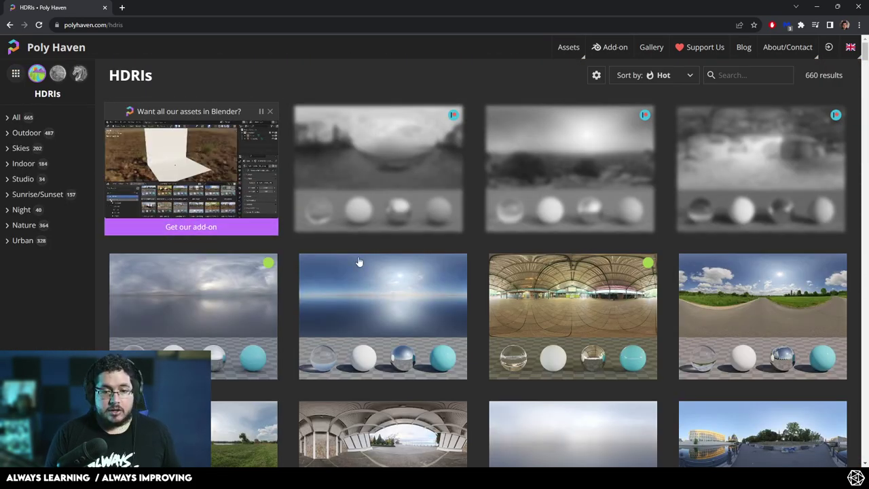
- Browse the HDRIs, download School Quad as a 4K EXR, and return to Maya
mouse_move(495, 271)
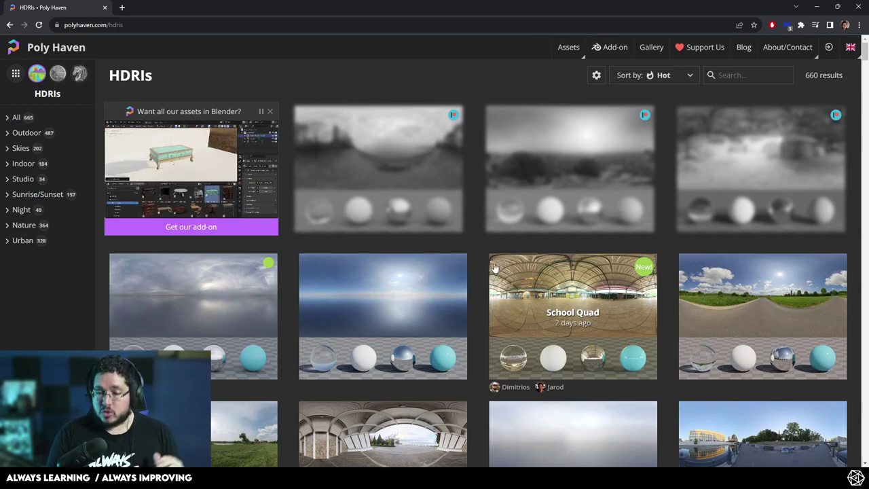
scroll(541, 284, down, 2)
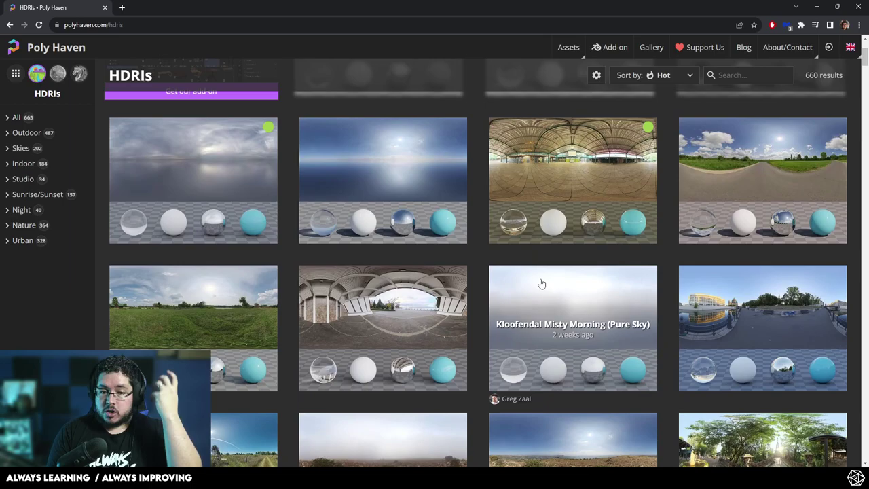
scroll(571, 294, down, 1)
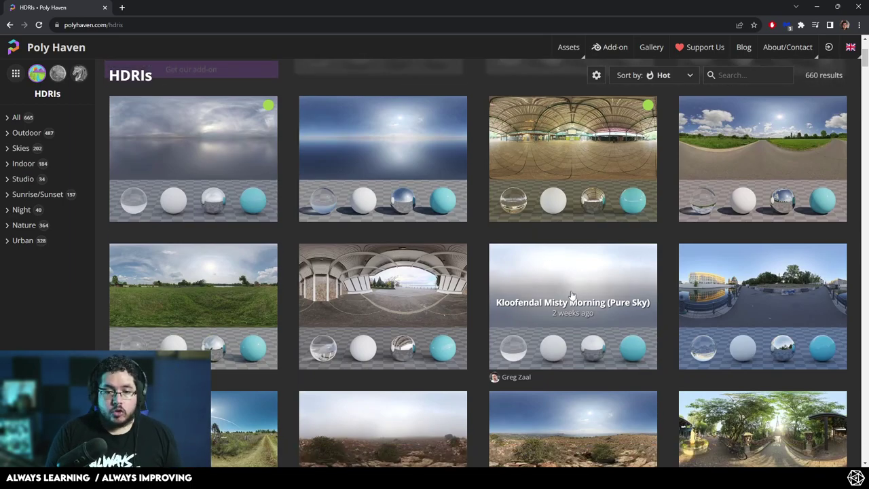
scroll(571, 295, down, 3)
scroll(567, 279, up, 4)
click(573, 194)
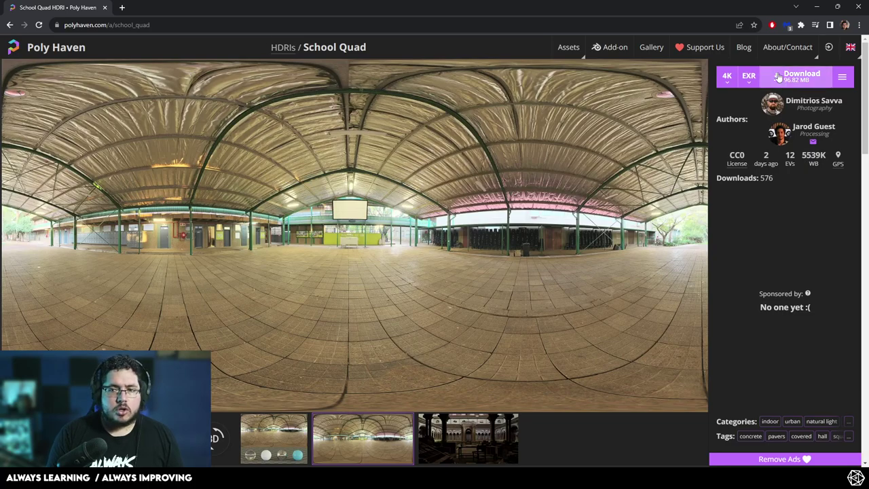
click(797, 72)
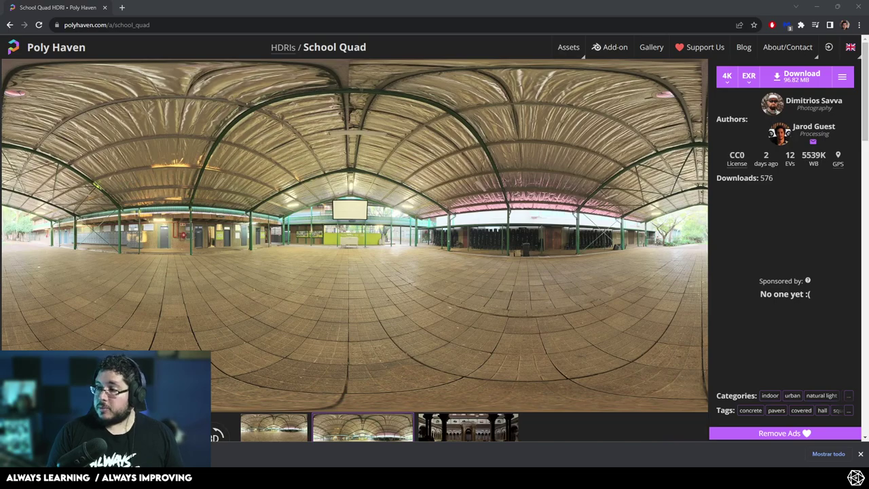
click(814, 7)
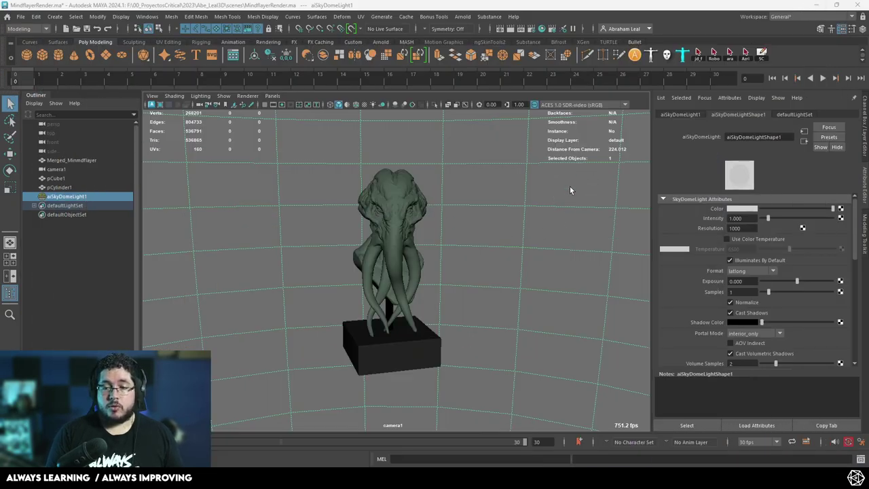
- Connect a file texture to the skydome light's color and load school_quad_4k.exr from the sourceimages folder
drag(500, 151, 469, 230)
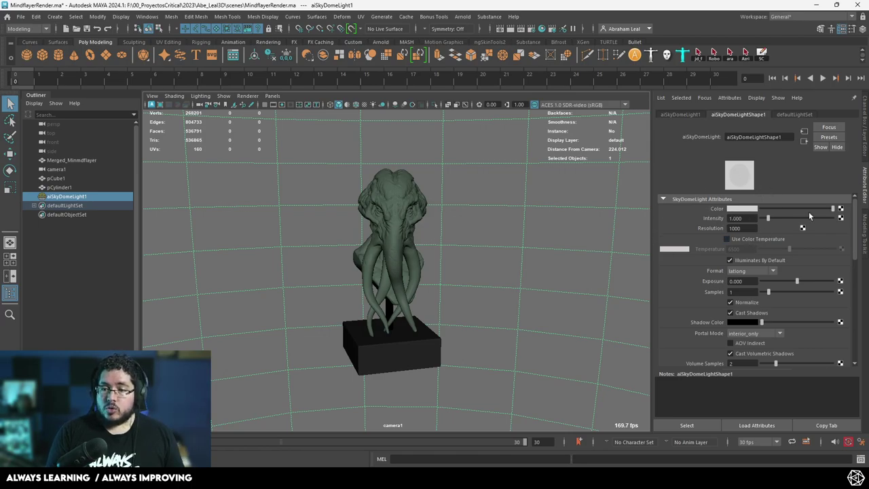
click(840, 209)
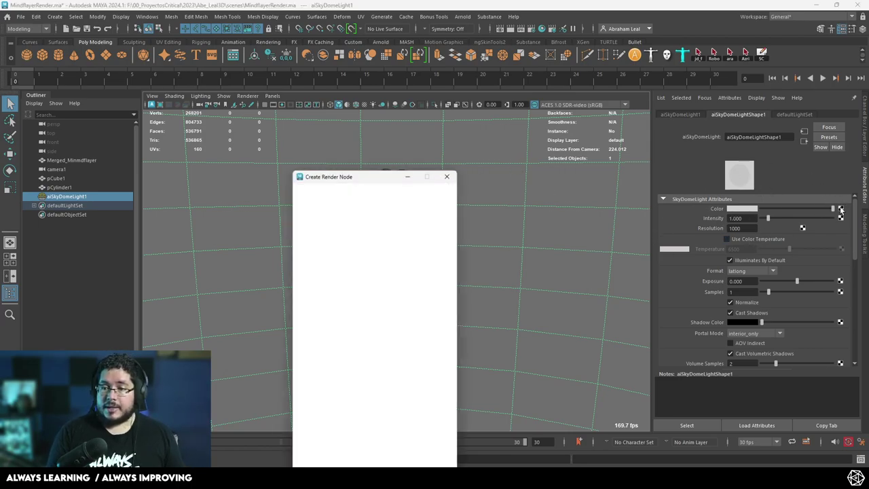
click(391, 244)
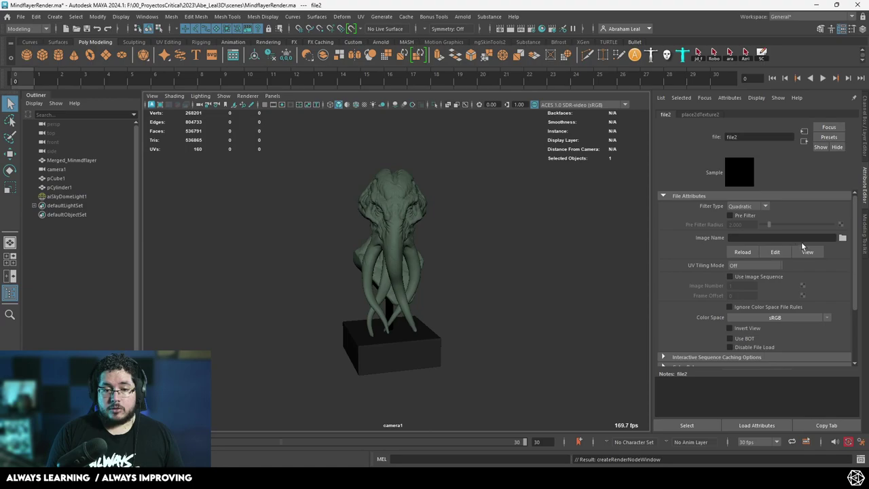
click(841, 238)
click(293, 129)
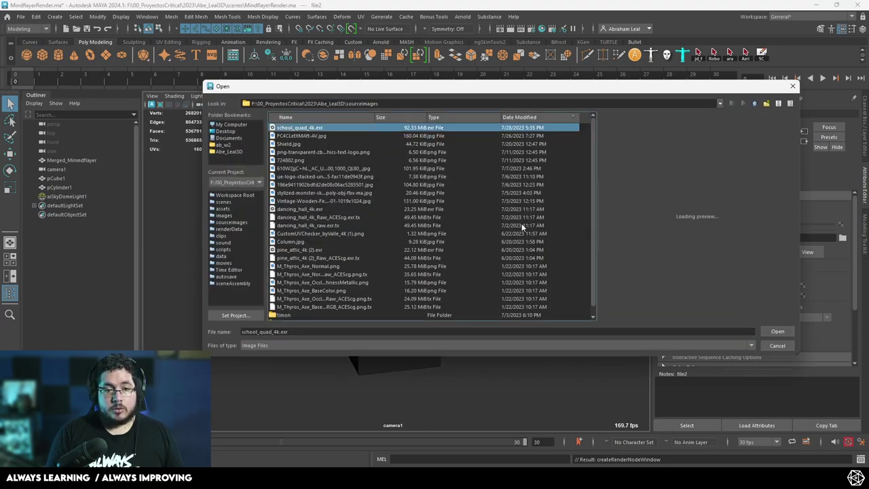
click(777, 331)
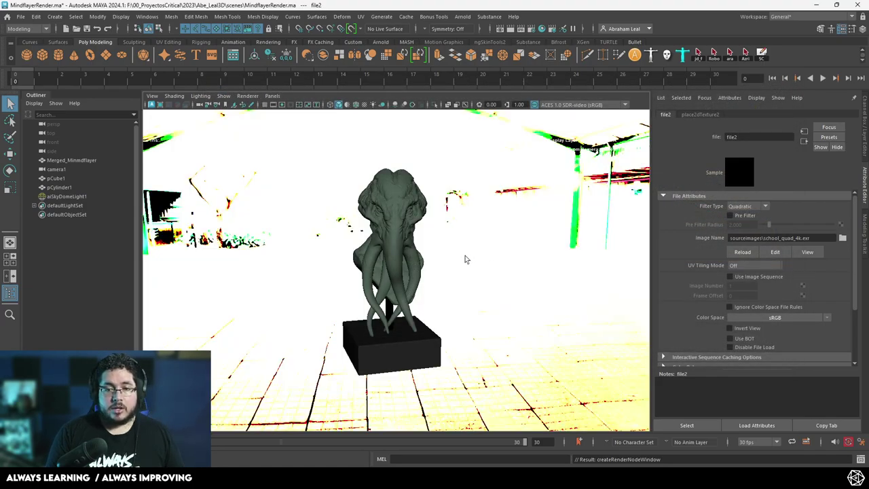
- Select the skydome light and start an Arnold RenderView render of the bust through the scene camera
mouse_move(465, 259)
alt+mouse_down()
mouse_move(427, 227)
mouse_move(477, 249)
alt+mouse_up()
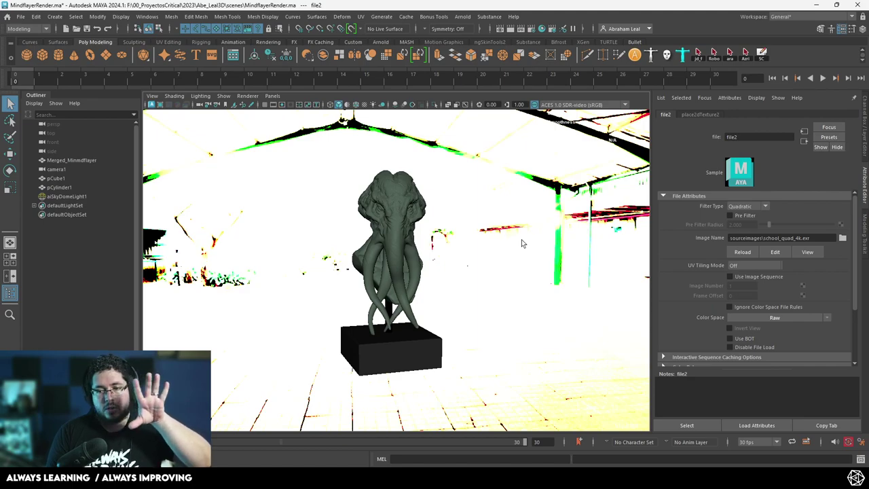
click(554, 226)
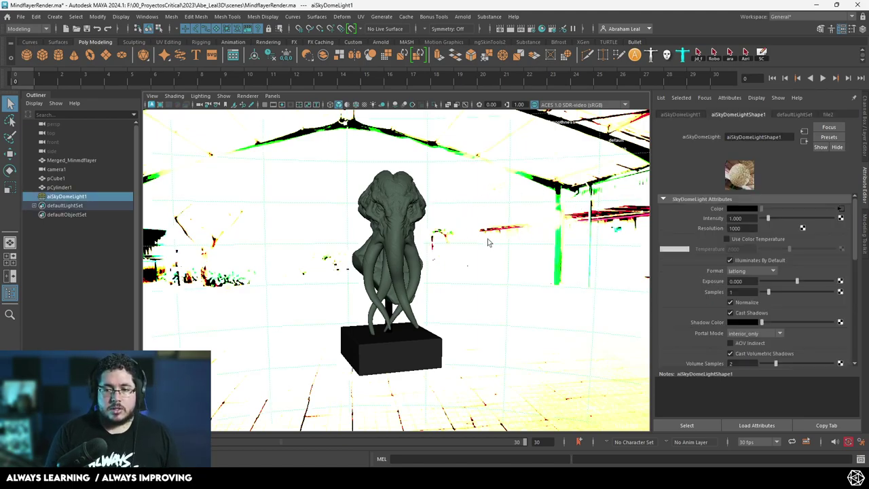
mouse_move(488, 242)
alt+mouse_down()
mouse_move(489, 251)
mouse_move(468, 242)
mouse_move(420, 265)
alt+mouse_up()
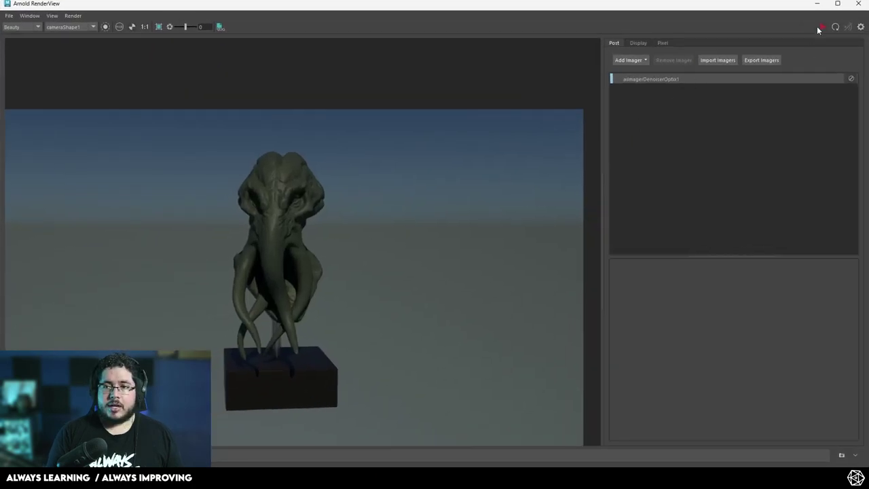
click(819, 28)
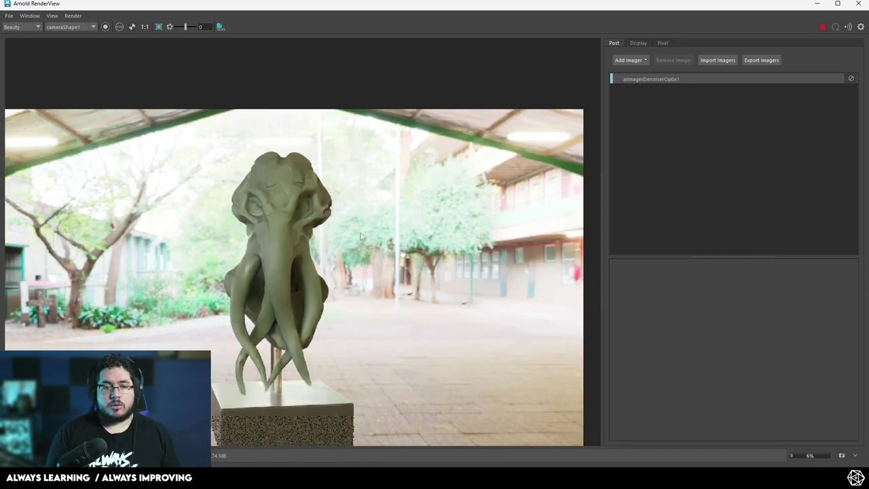
- Examine the rendered bust and School Quad background at different magnifications, then minimize the render window
scroll(361, 233, down, 3)
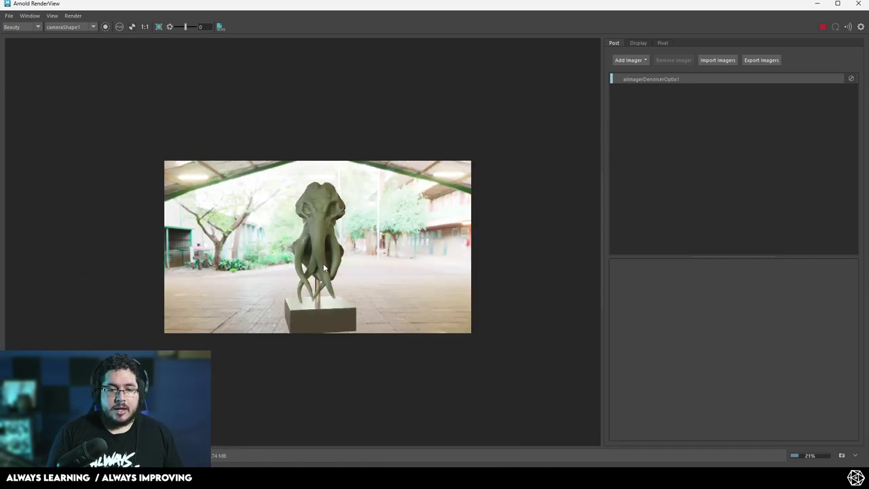
key(f)
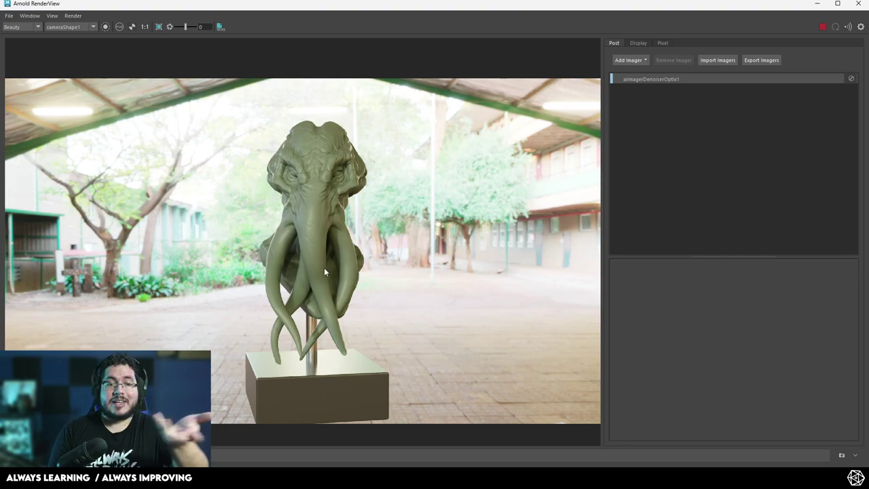
scroll(327, 271, up, 1)
middle_drag(329, 278, 324, 255)
scroll(324, 256, down, 3)
scroll(316, 233, up, 1)
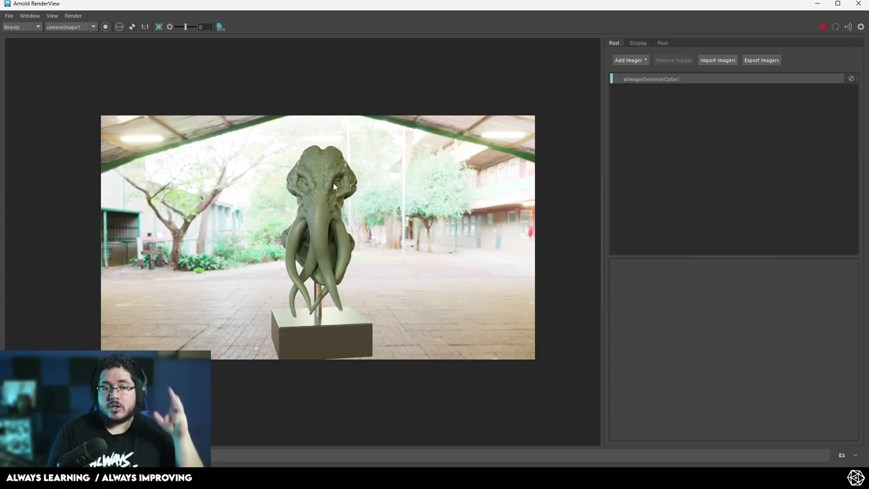
scroll(334, 186, up, 4)
scroll(267, 225, down, 2)
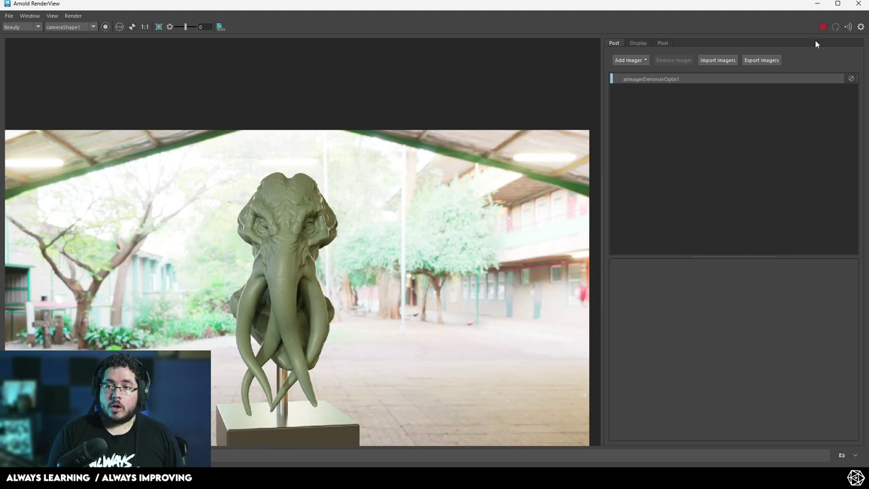
click(817, 3)
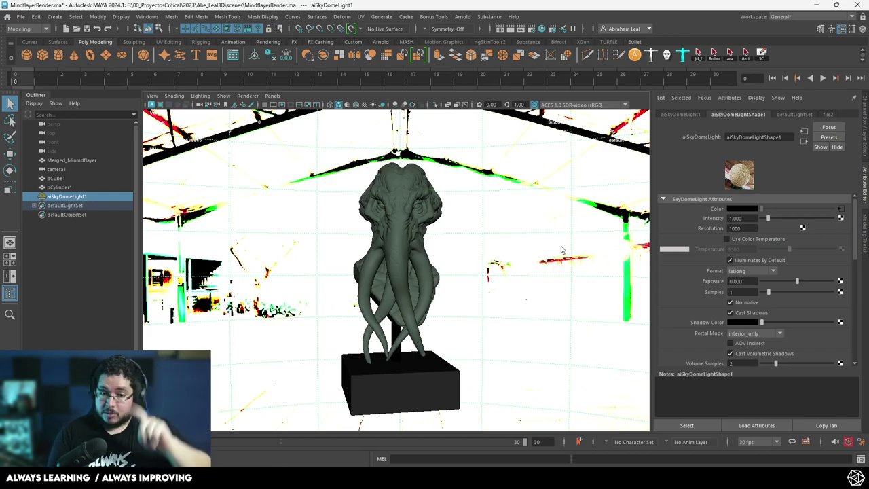
- Set the skydome light's exposure to -2 and render the camera view again in Arnold RenderView
alt+middle_drag(487, 277, 487, 258)
alt+right_drag(487, 259, 478, 257)
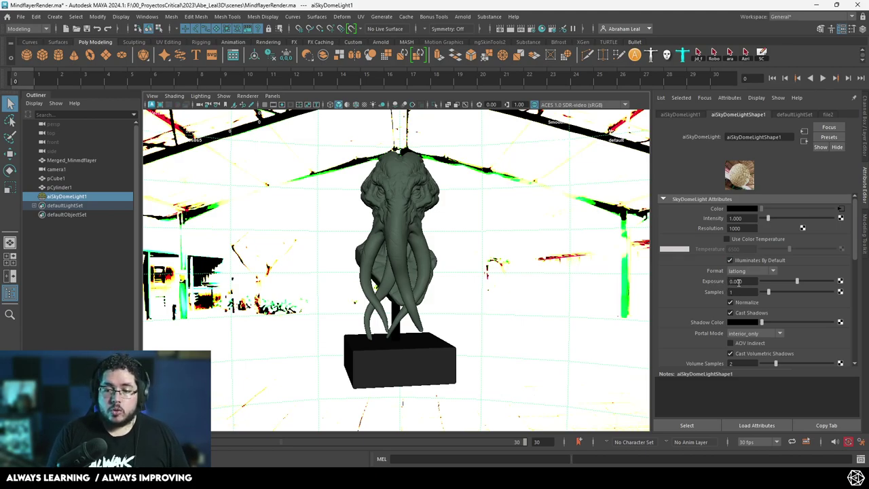
drag(749, 280, 708, 280)
text(-2)
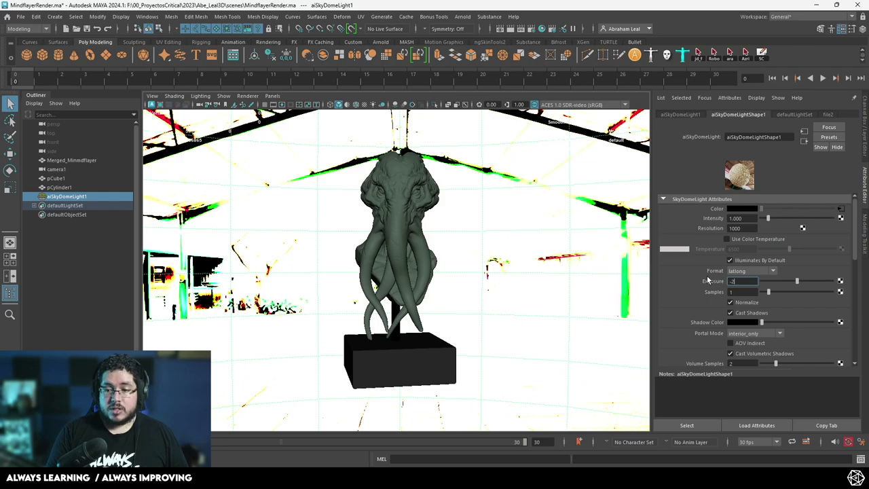
key(Return)
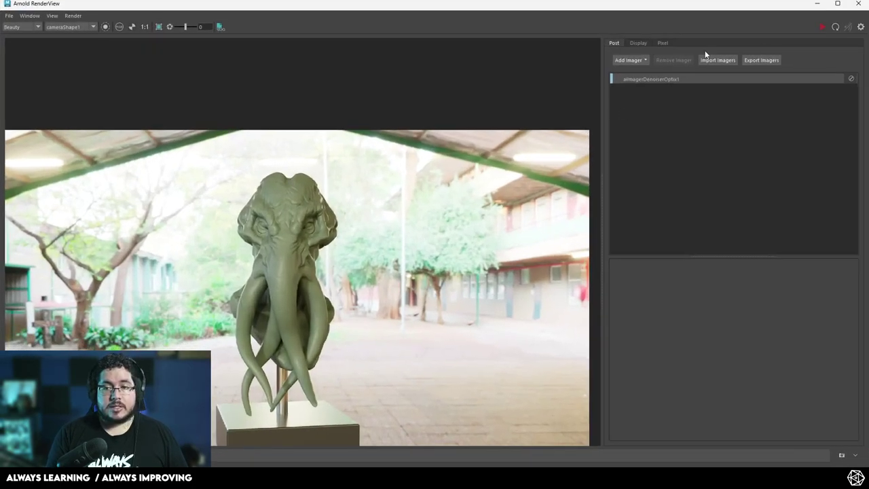
click(820, 27)
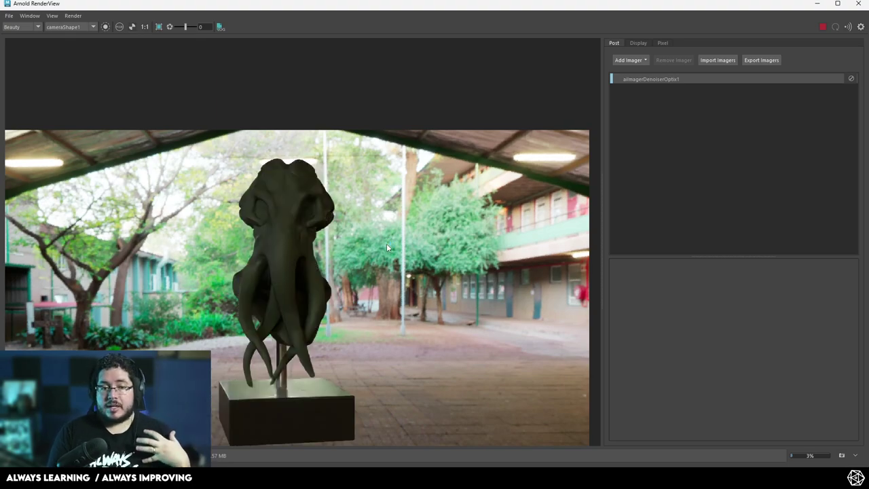
- Set the skydome light's Camera visibility to 0 and render the bust again in Arnold RenderView
scroll(358, 221, down, 5)
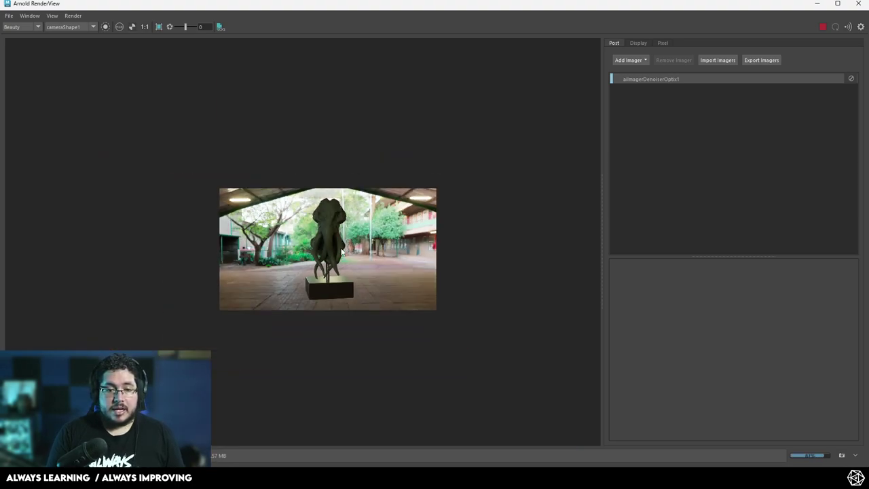
scroll(346, 224, up, 5)
middle_drag(323, 265, 364, 245)
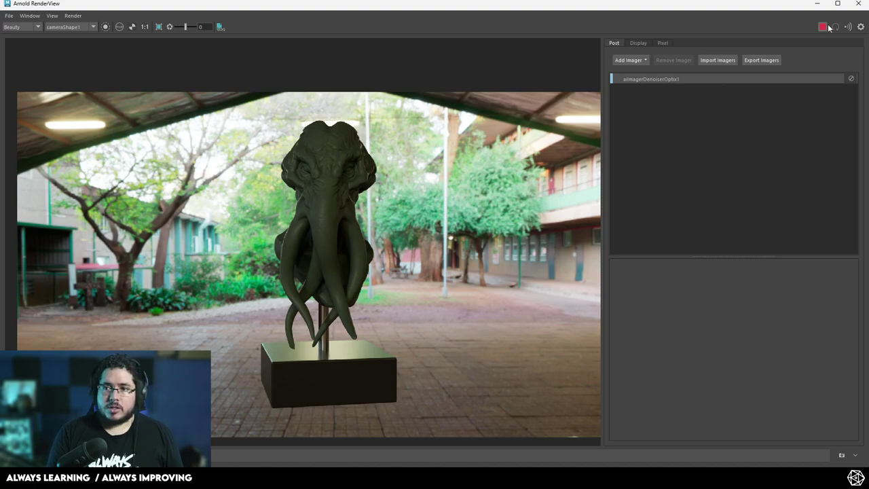
click(817, 4)
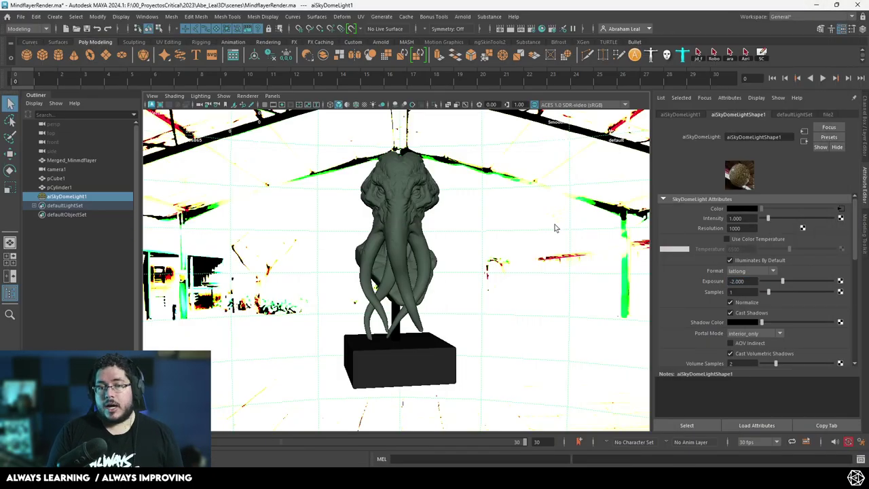
scroll(785, 284, down, 3)
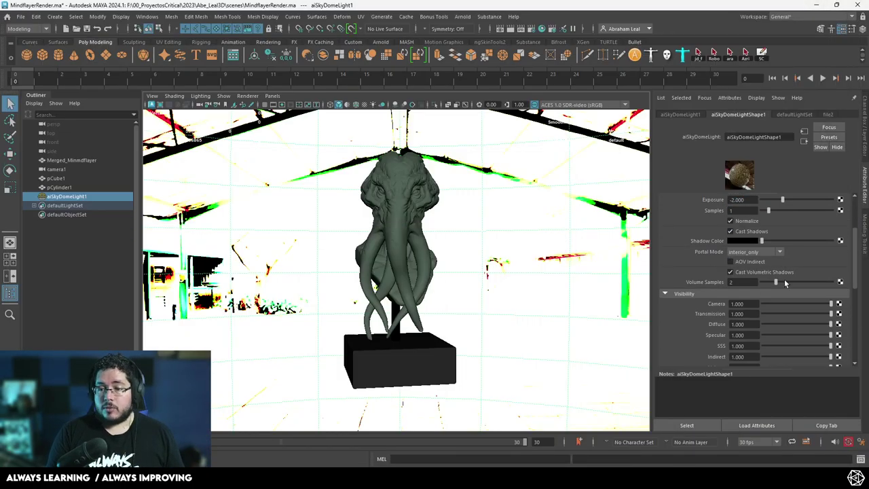
scroll(700, 300, down, 2)
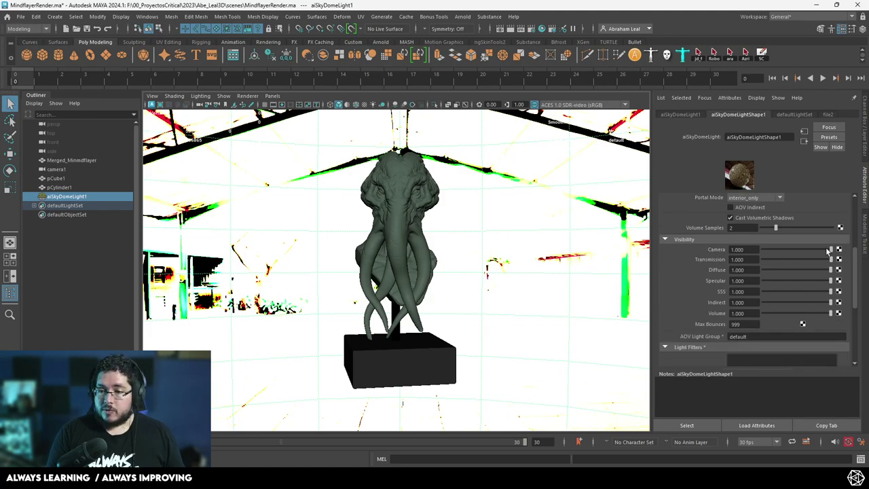
drag(829, 250, 750, 256)
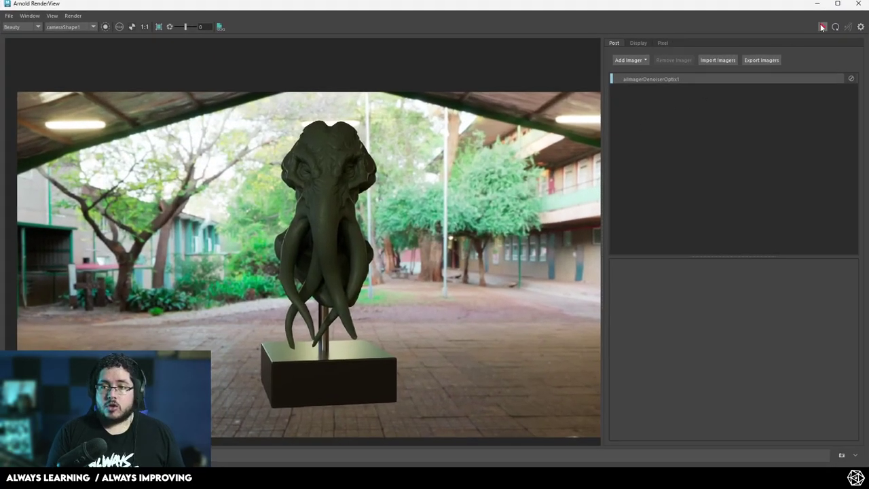
click(822, 26)
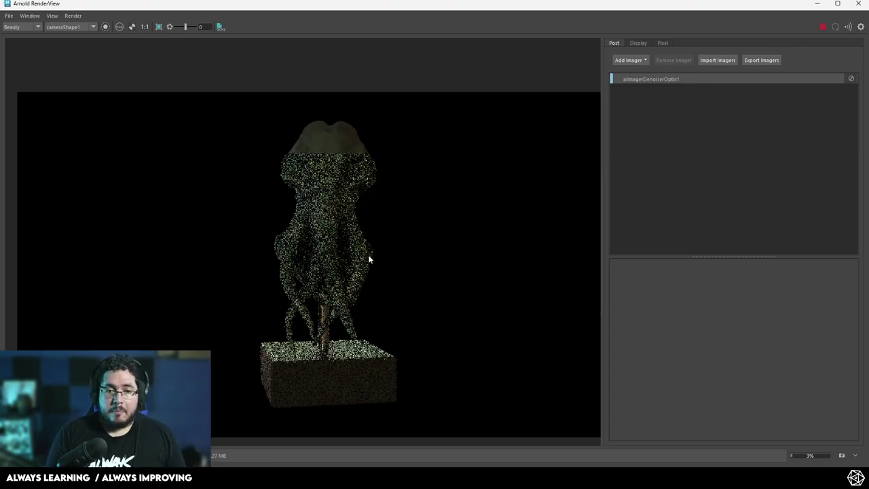
- Leave the render, hide the skydome light and add an Arnold area light to the scene
click(820, 28)
click(818, 7)
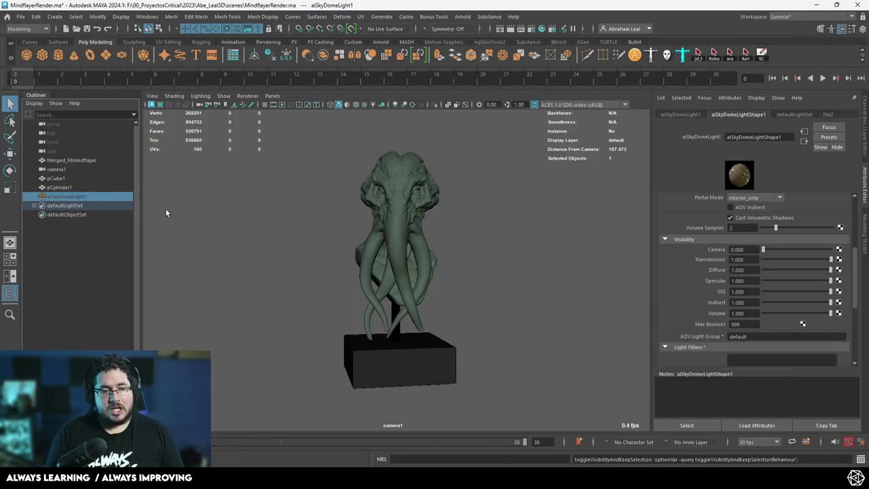
alt+drag(166, 210, 467, 178)
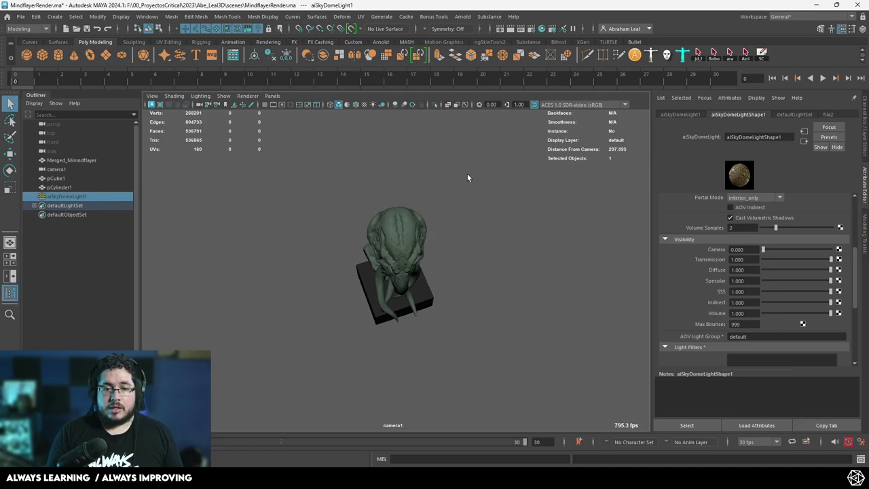
click(471, 19)
mouse_move(486, 66)
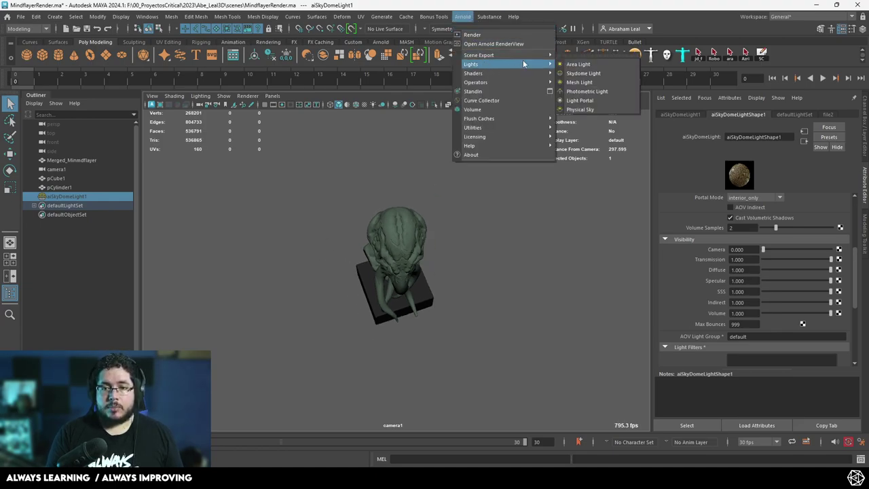
click(570, 67)
- Scale up the new area light until it is larger than the bust and raise it above the head
alt+drag(500, 205, 435, 248)
key(w)
scroll(410, 296, down, 5)
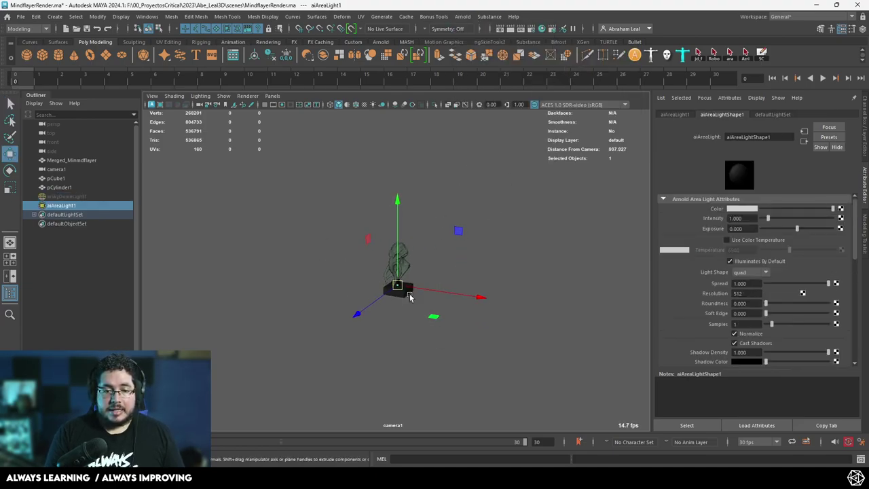
key(r)
drag(398, 286, 379, 283)
key(w)
key(r)
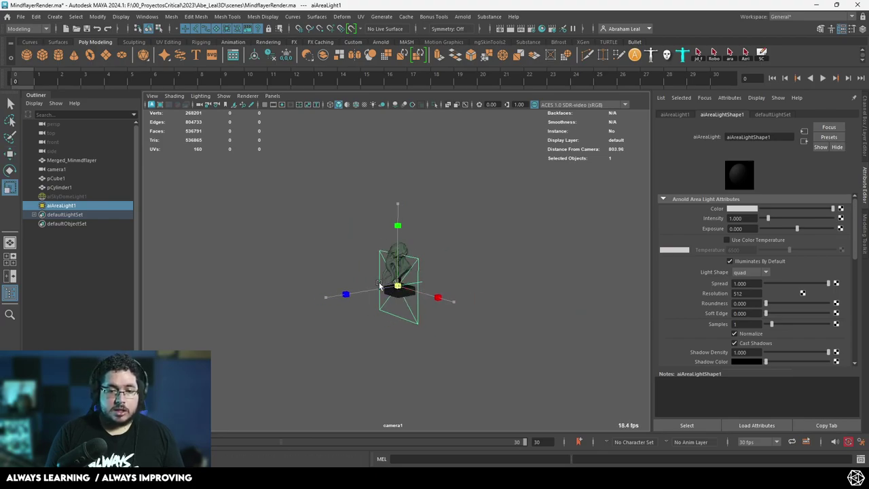
key(w)
drag(398, 248, 397, 183)
- Rotate the area light to face downward and position it above and in front of the bust, tilted toward the head
key(e)
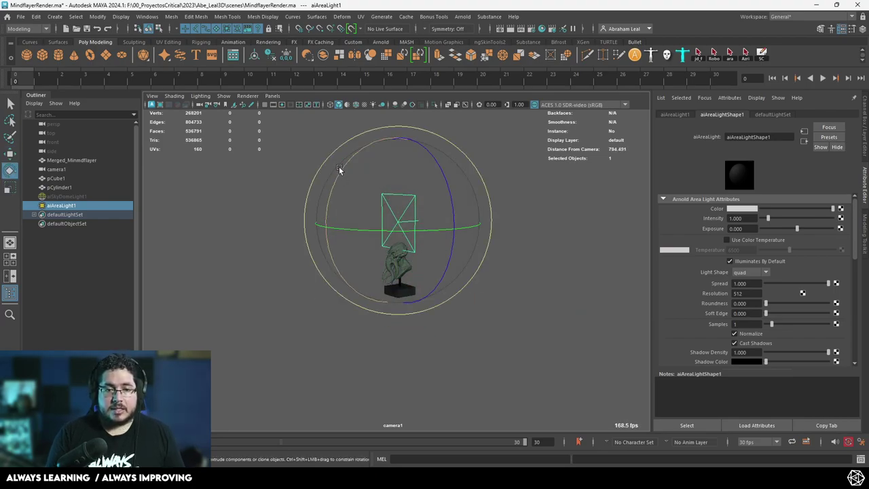
drag(339, 166, 425, 191)
key(w)
mouse_move(401, 219)
mouse_down()
mouse_move(384, 199)
mouse_move(439, 197)
mouse_move(455, 218)
mouse_move(475, 195)
mouse_up()
mouse_move(448, 168)
mouse_down()
mouse_move(467, 170)
mouse_move(436, 163)
mouse_up()
key(e)
drag(365, 123, 389, 115)
mouse_move(415, 182)
alt+mouse_down()
mouse_move(473, 179)
mouse_move(425, 246)
mouse_move(451, 247)
alt+mouse_up()
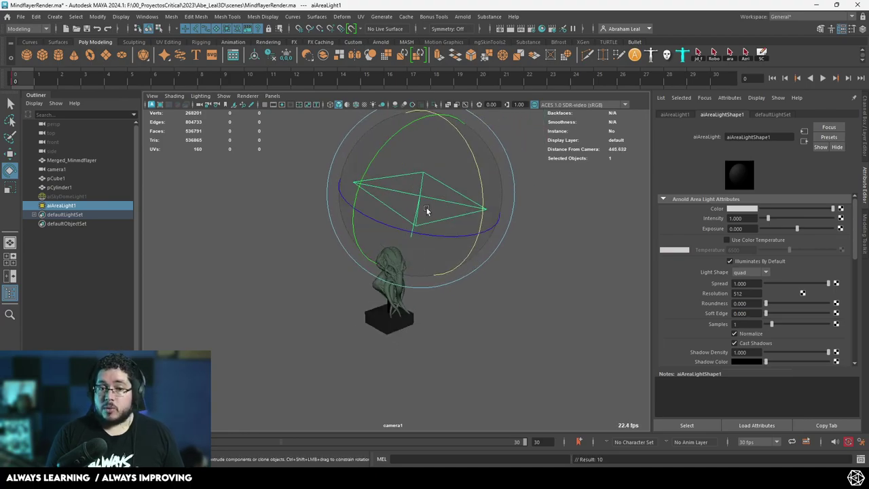
click(530, 269)
click(471, 216)
key(w)
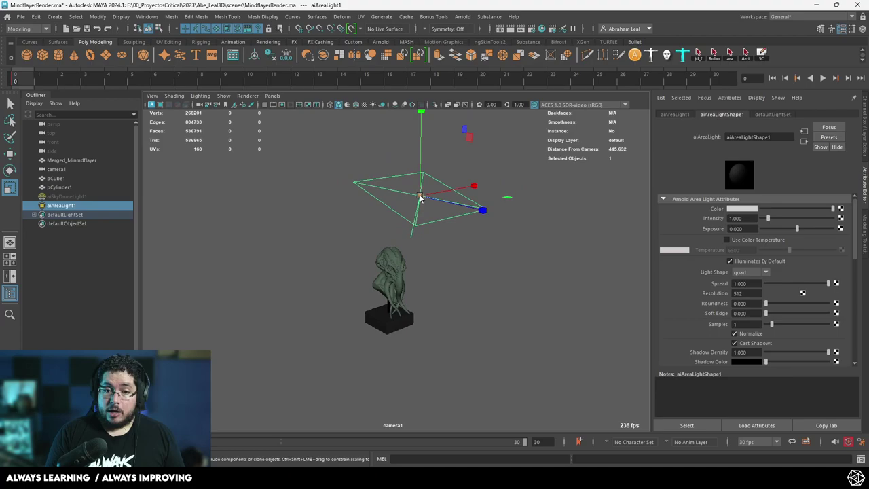
drag(369, 194, 332, 193)
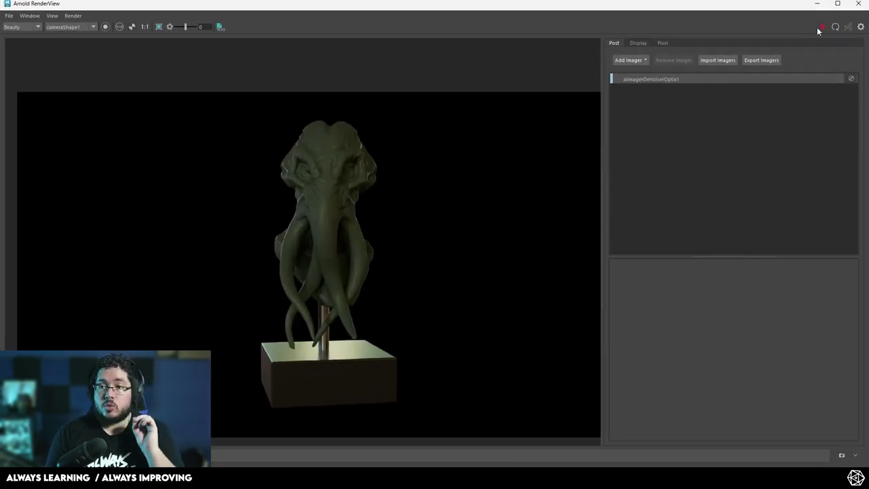
- Render the scene in Arnold RenderView with only the area light
click(820, 29)
click(823, 28)
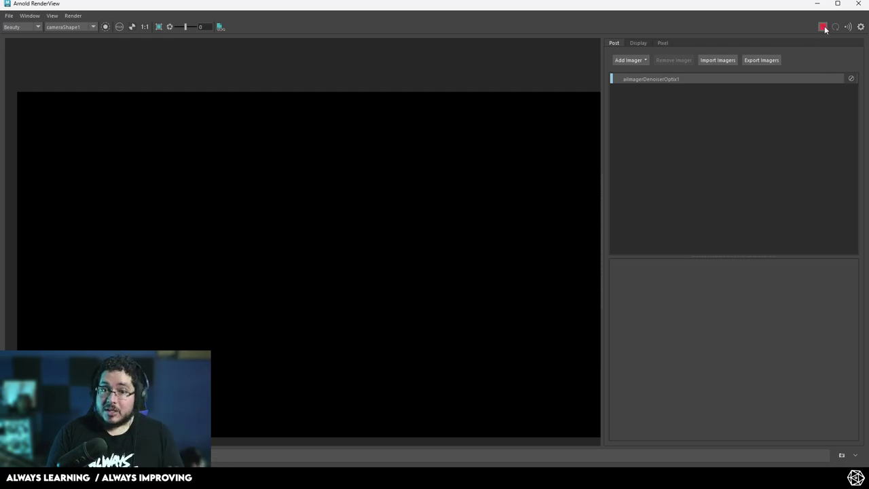
scroll(258, 255, down, 2)
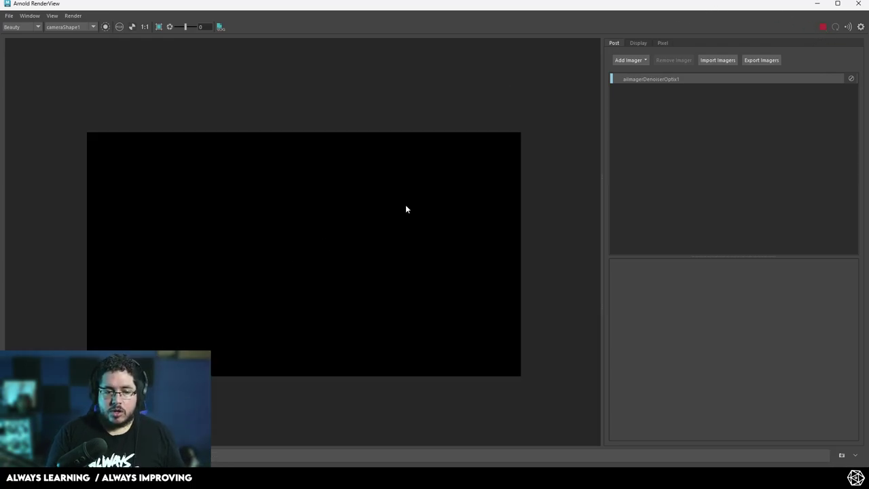
- Shrink the render window to a floating size beside the light's attributes and reframe the image inside it
click(837, 3)
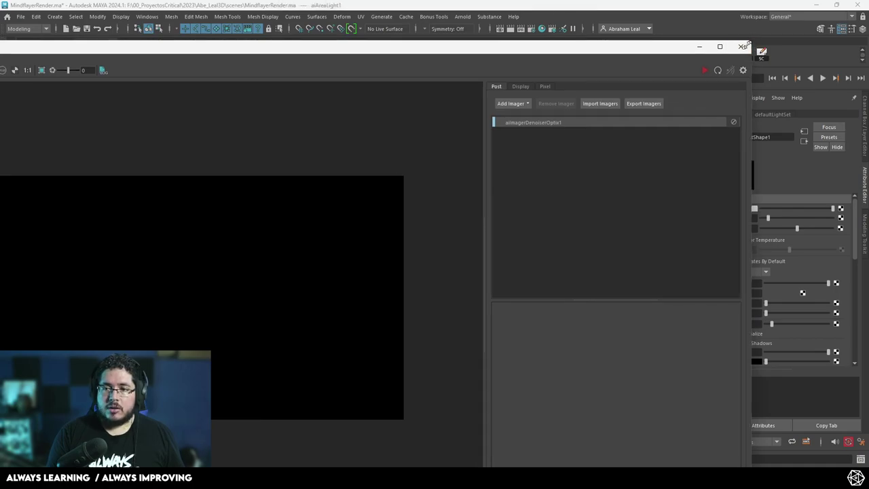
drag(746, 42, 448, 187)
drag(276, 196, 409, 82)
scroll(230, 211, down, 2)
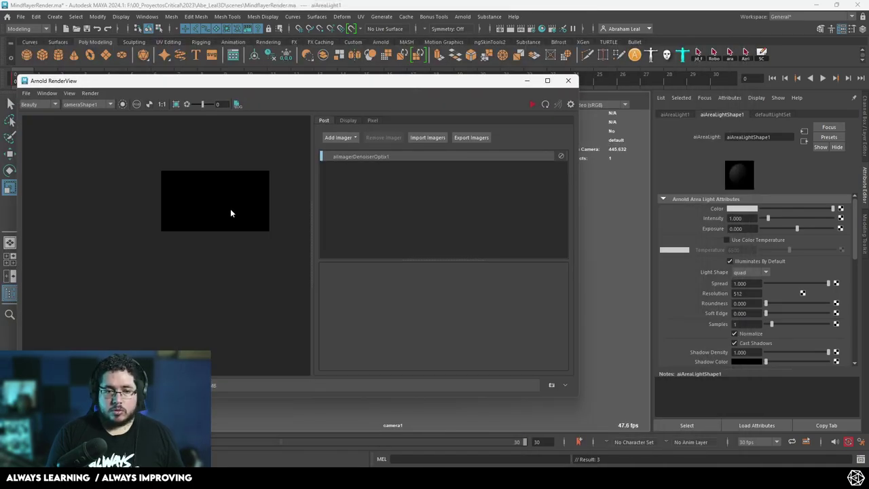
scroll(232, 228, up, 1)
middle_drag(232, 227, 211, 256)
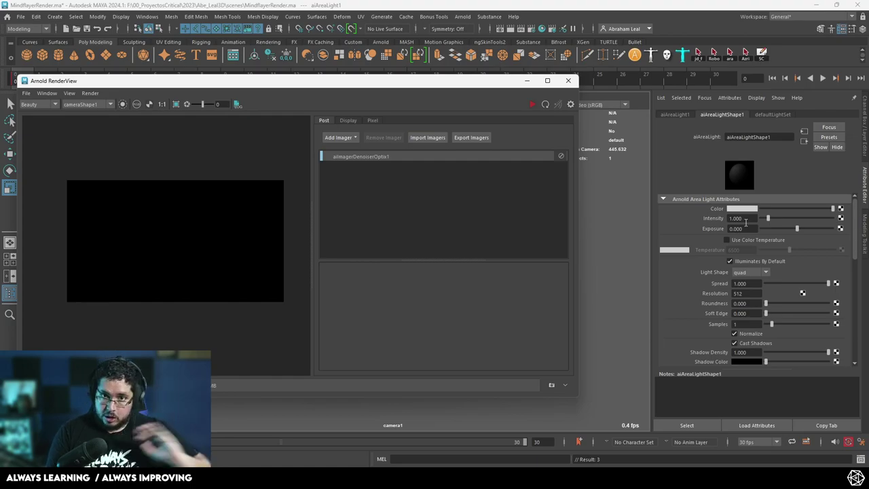
- Set the area light's exposure to 16 and restart the render
drag(746, 229, 703, 231)
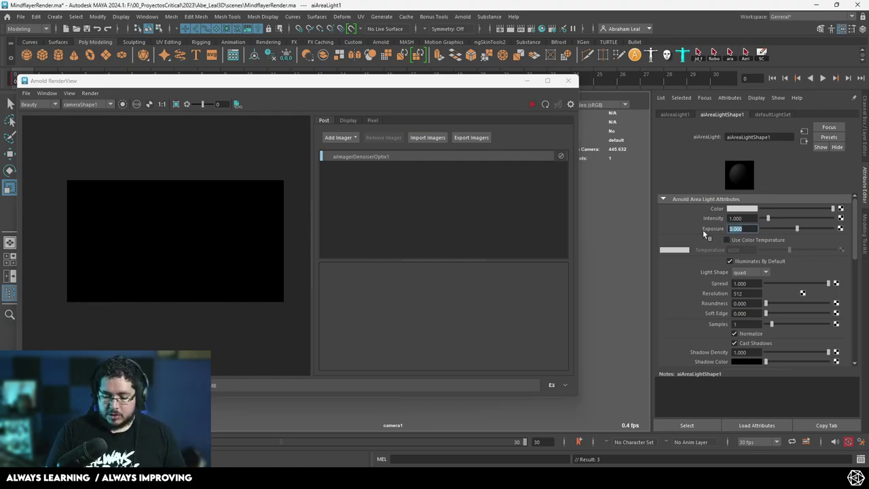
text(16)
key(Return)
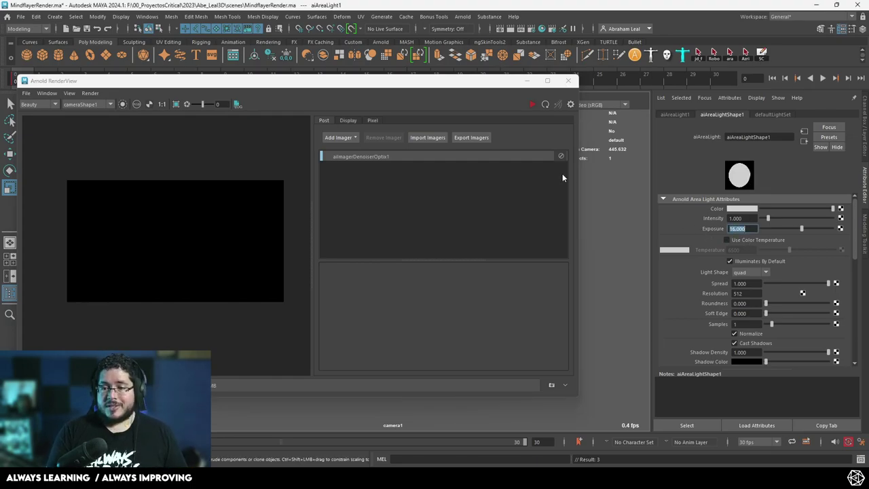
click(532, 106)
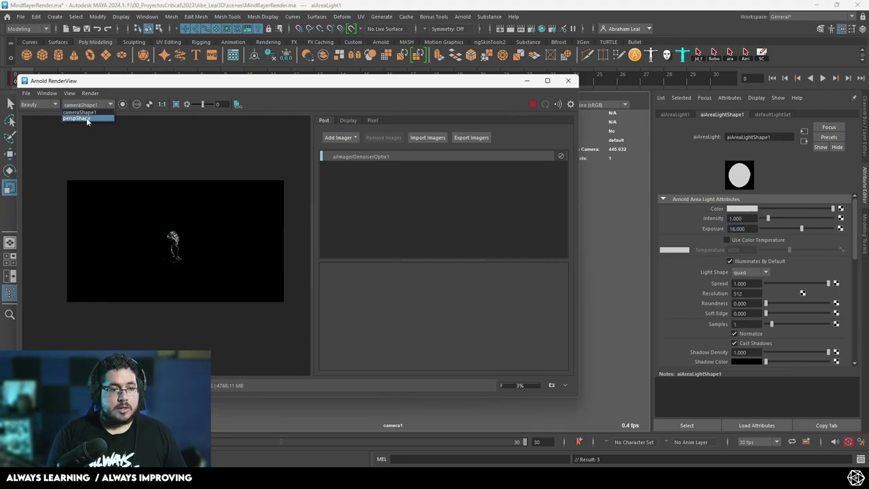
- Try perspShape as the render camera, then stop the render and minimize its window
click(87, 117)
click(532, 106)
click(527, 80)
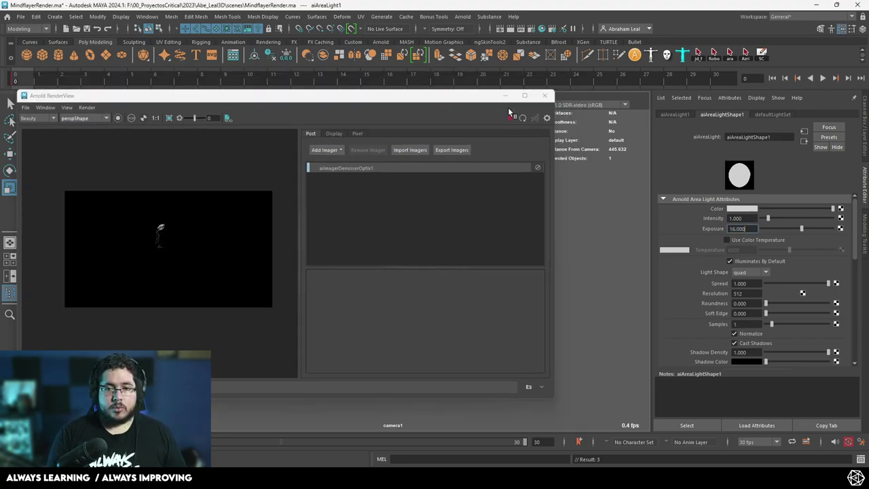
- Frame the whole bust from the front through camera1 and display the 1920 x 1080 resolution gate
alt+drag(455, 277, 401, 262)
alt+right_drag(401, 262, 434, 250)
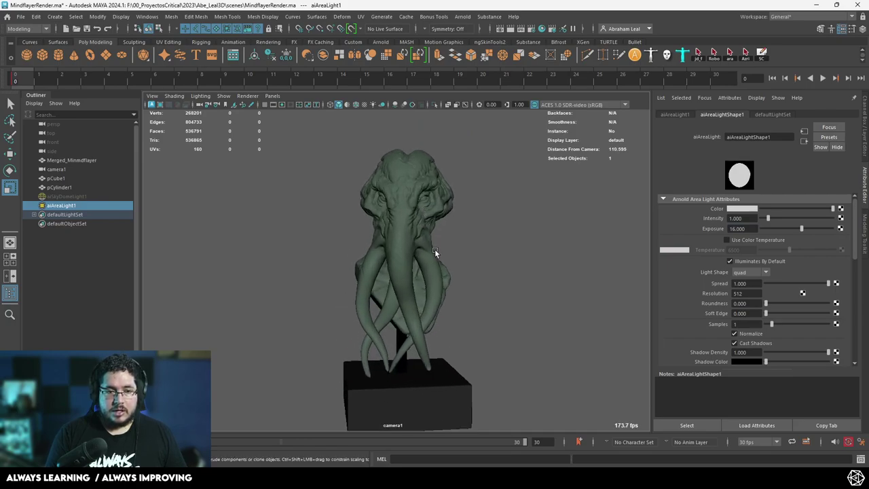
click(290, 105)
scroll(326, 181, down, 3)
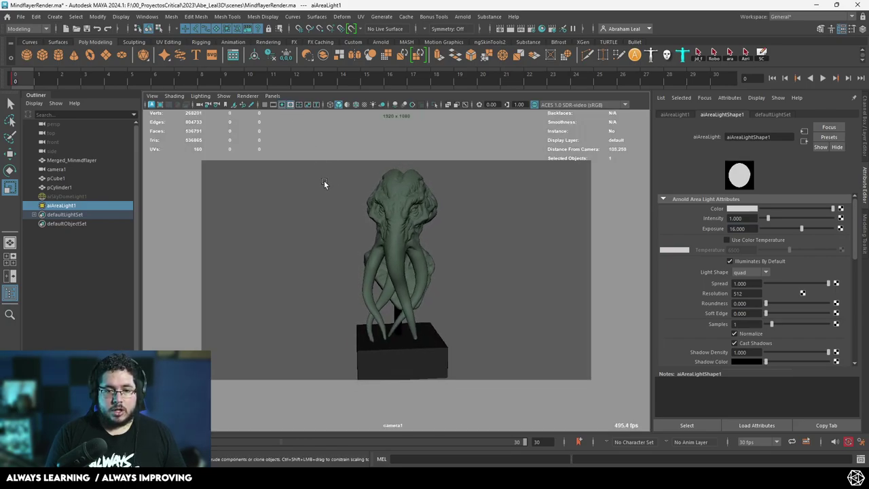
- Render the bust through cameraShape1 and inspect the area light's effect on the head and tentacles
click(54, 458)
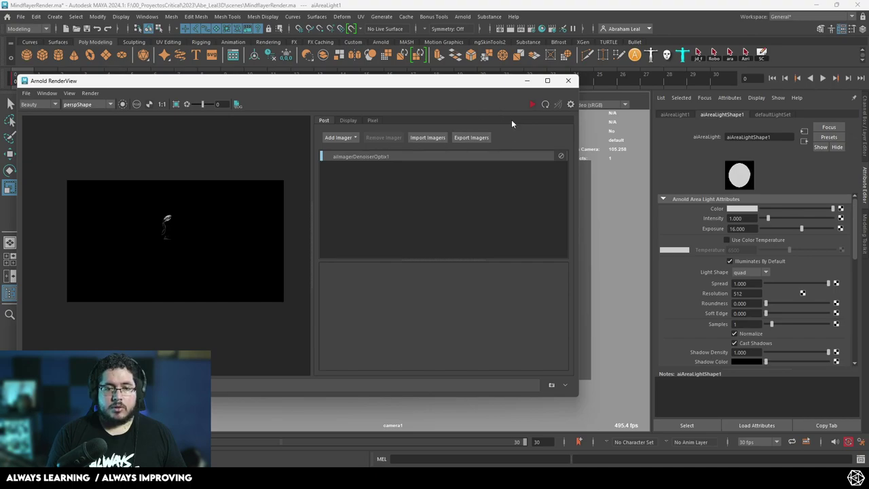
click(86, 104)
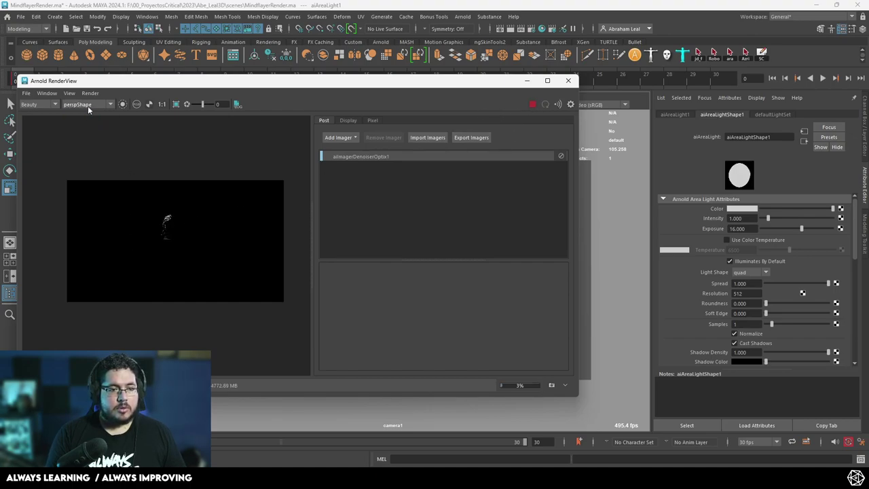
click(88, 105)
click(80, 114)
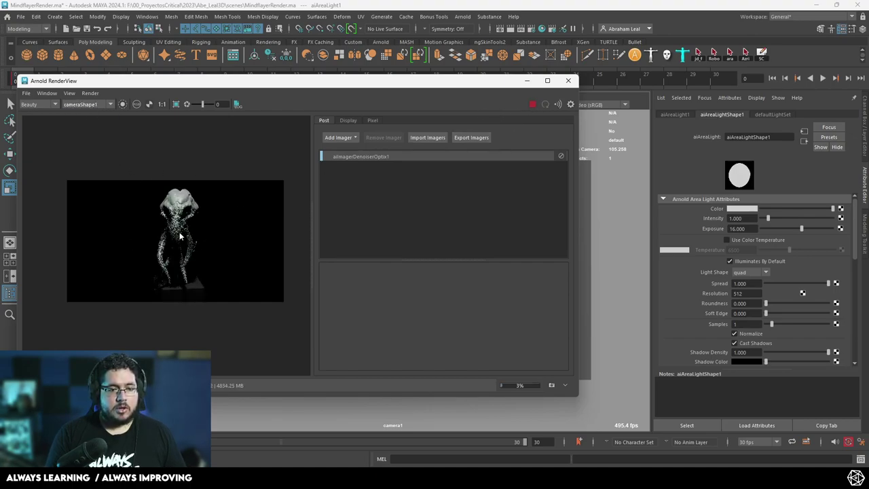
scroll(197, 224, up, 5)
middle_drag(167, 213, 210, 206)
scroll(207, 207, down, 4)
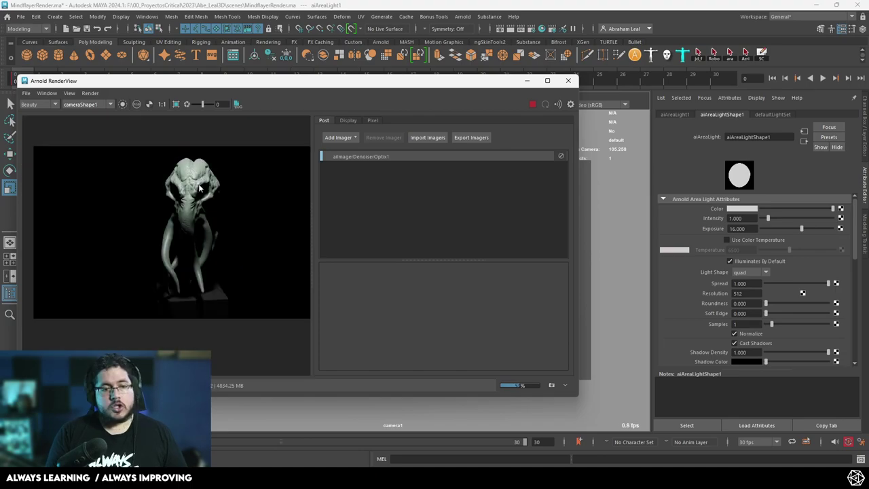
scroll(210, 214, up, 4)
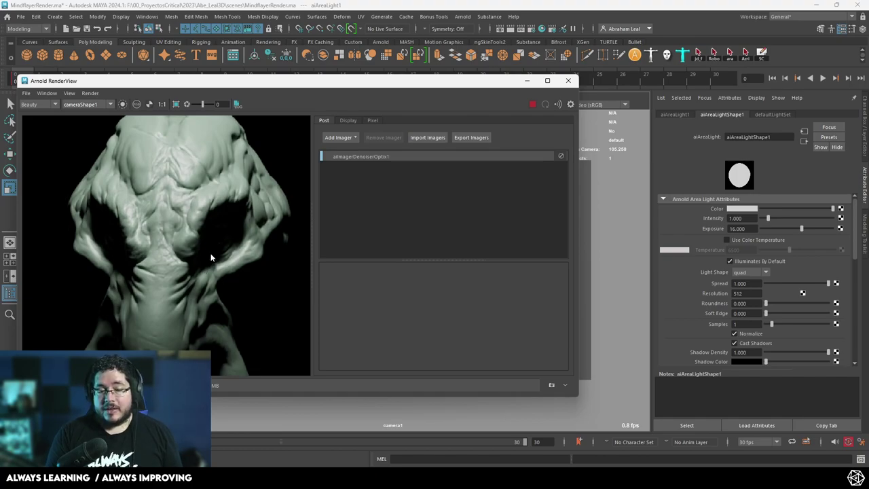
scroll(210, 258, down, 4)
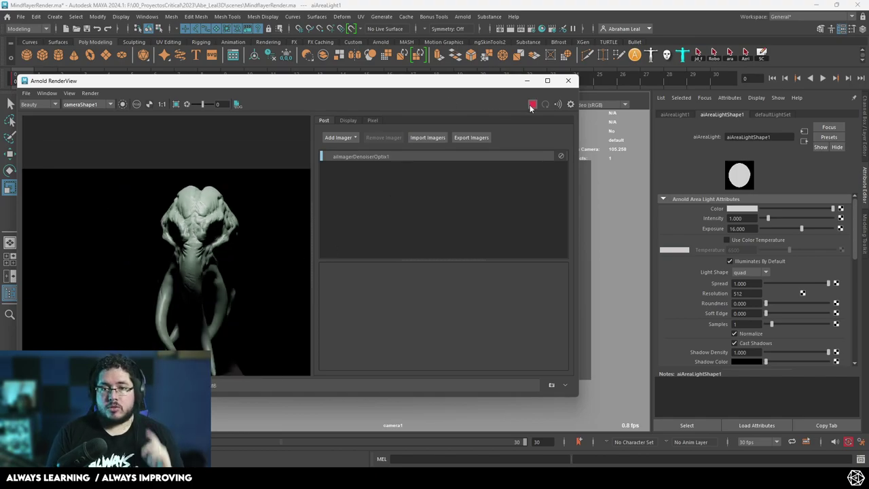
click(527, 80)
- Select aiAreaLight1 in the perspective view and scale it up into a much larger light above the bust
click(453, 210)
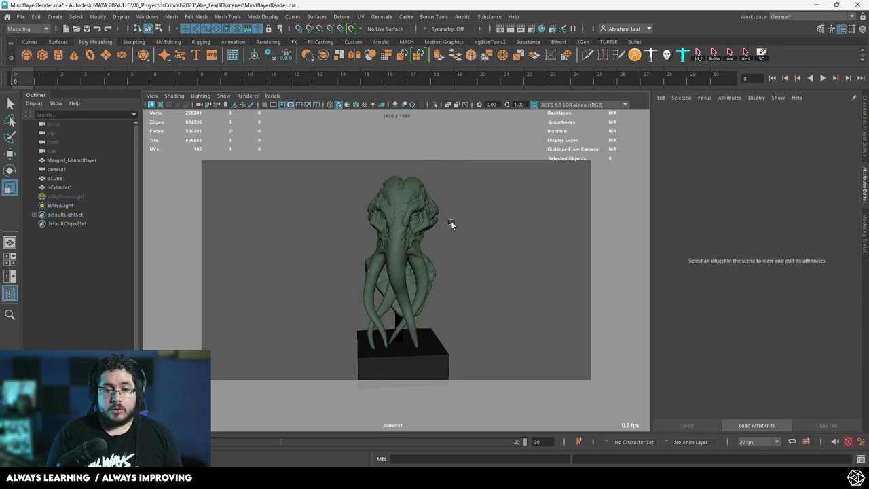
key(space)
drag(463, 223, 443, 204)
click(343, 167)
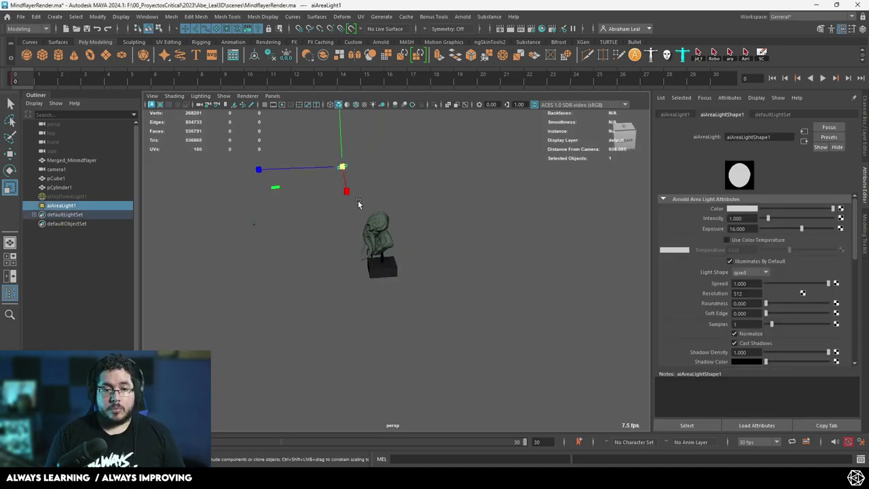
drag(439, 166, 444, 166)
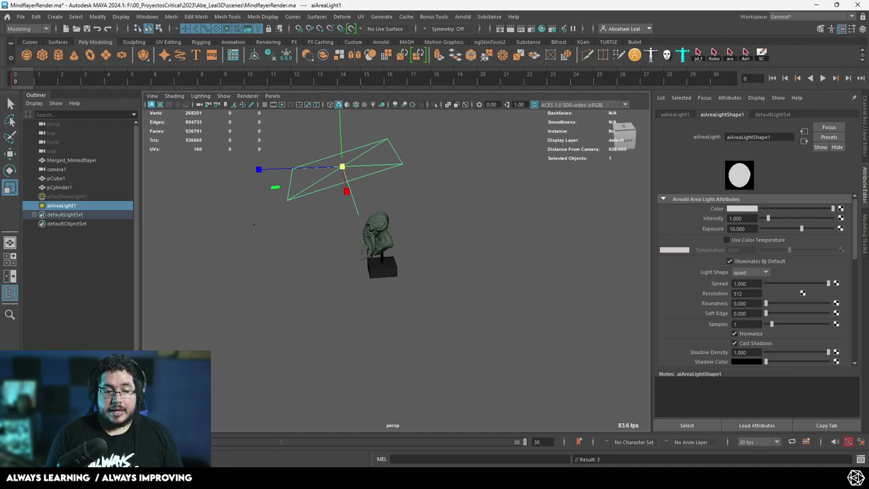
- Render the bust with the enlarged area light and inspect the shadows around the eyes, head and tentacles
key(alt+Tab)
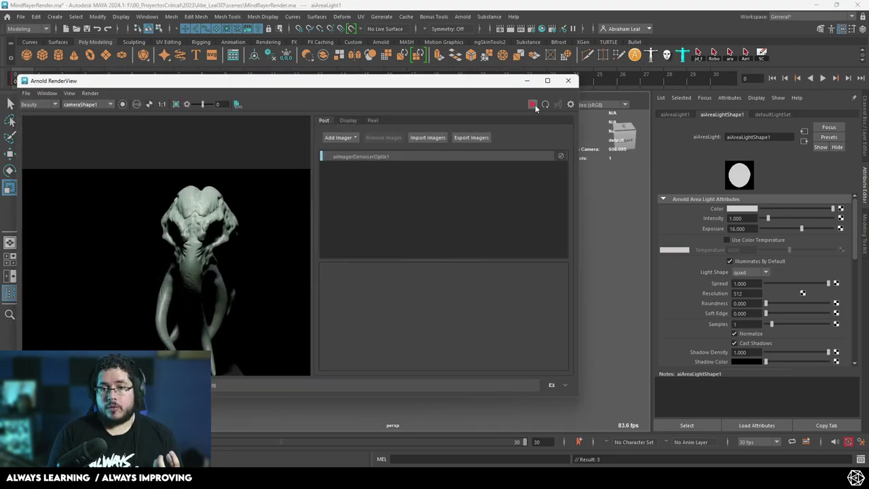
scroll(223, 250, up, 5)
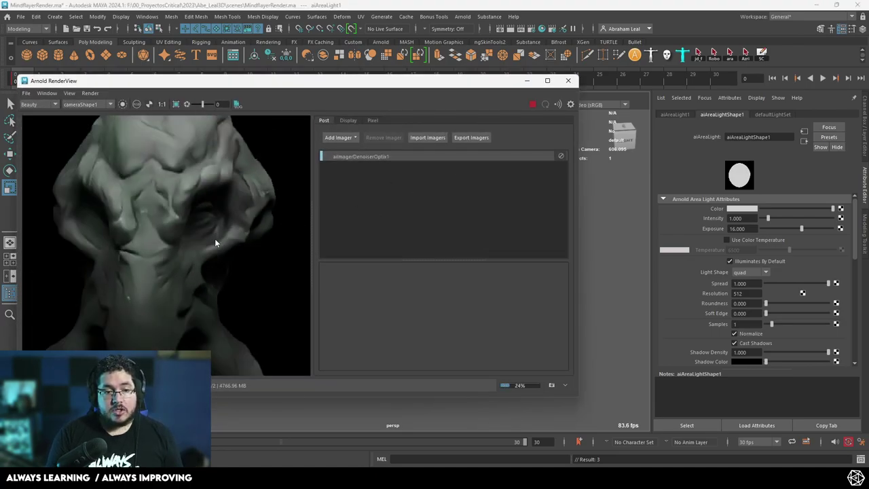
scroll(214, 238, down, 4)
scroll(203, 221, up, 6)
scroll(207, 225, down, 4)
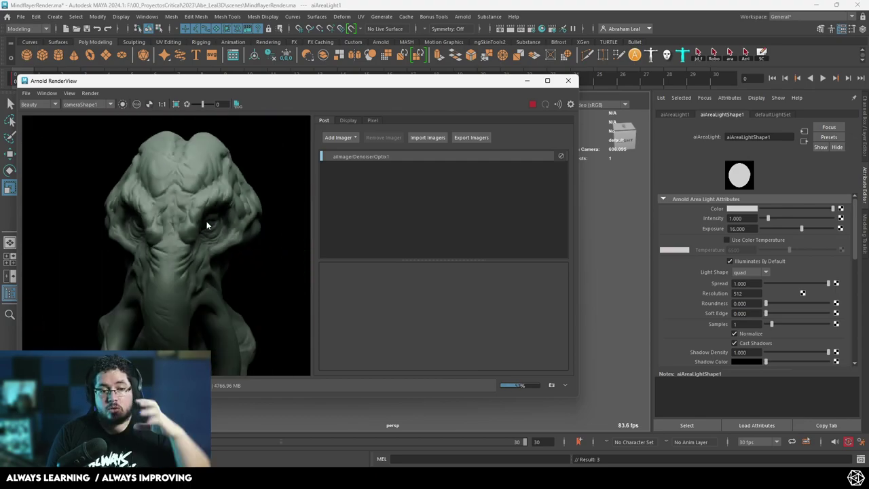
scroll(207, 225, down, 3)
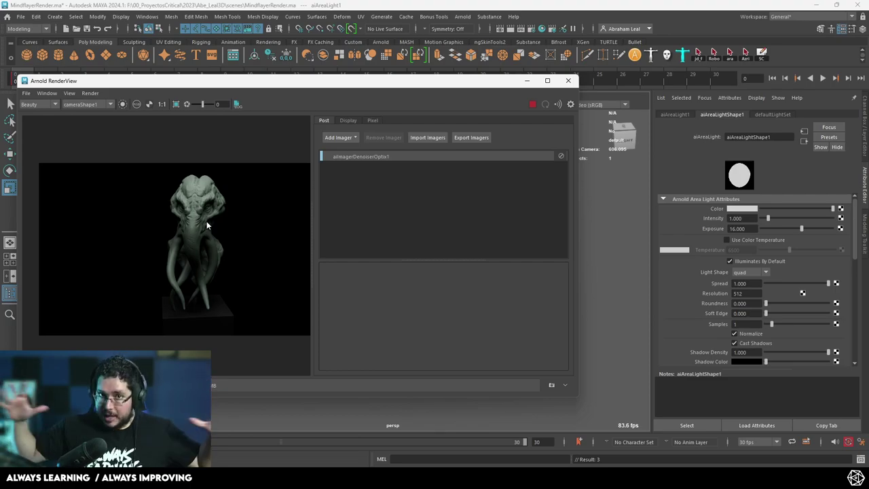
click(526, 81)
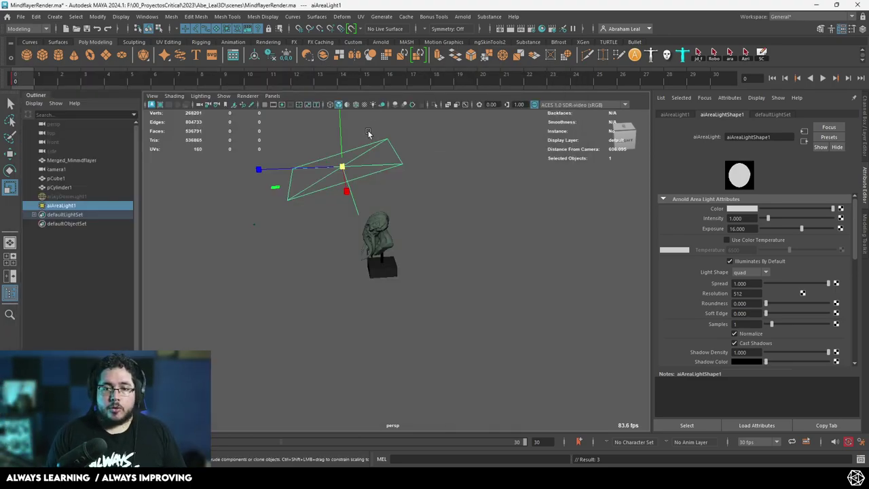
- Try the disk and cylinder light shapes on the area light, then return it to quad
click(747, 273)
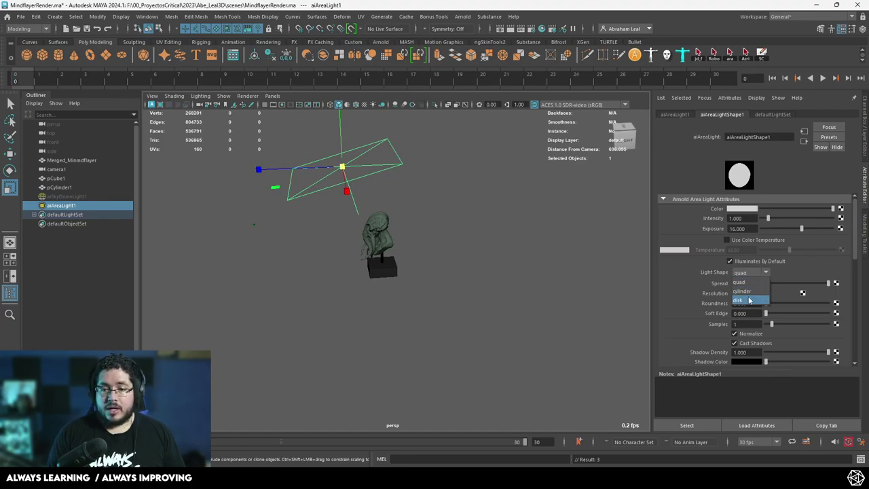
click(739, 300)
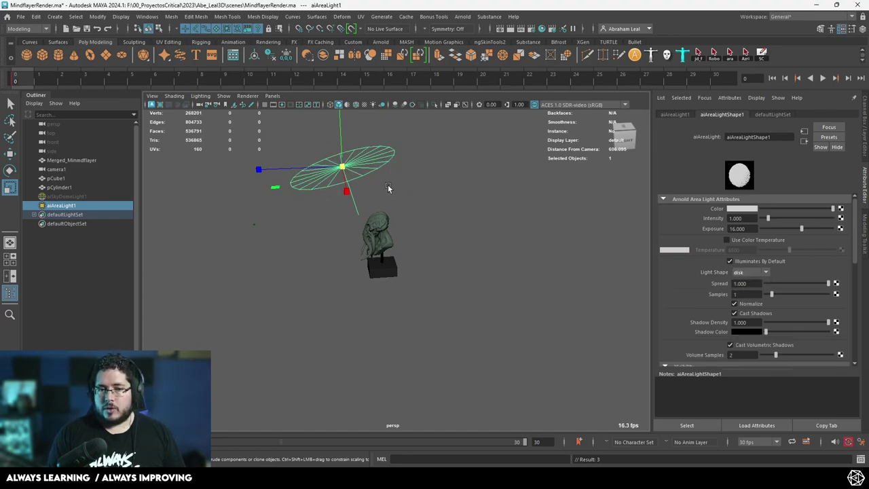
click(747, 272)
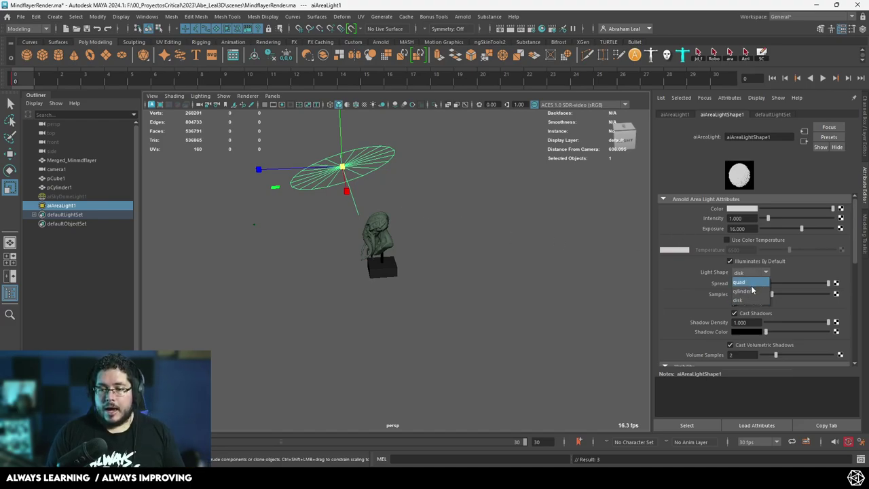
click(756, 290)
click(752, 273)
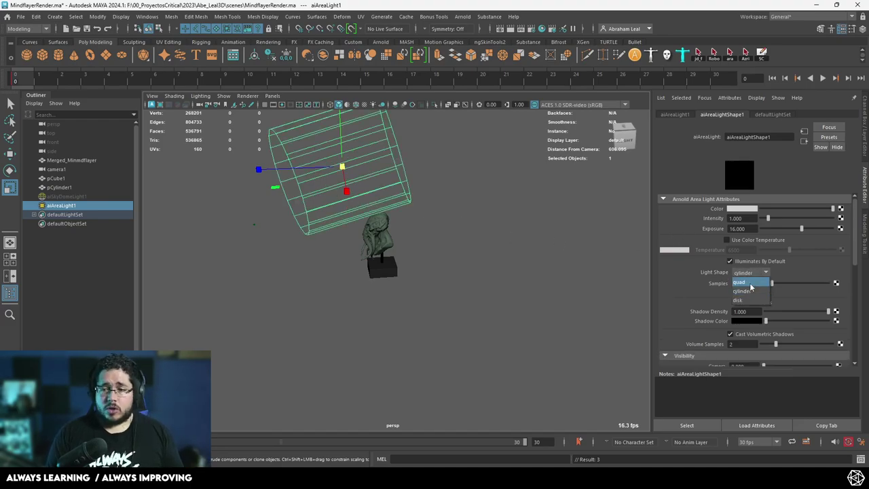
click(751, 280)
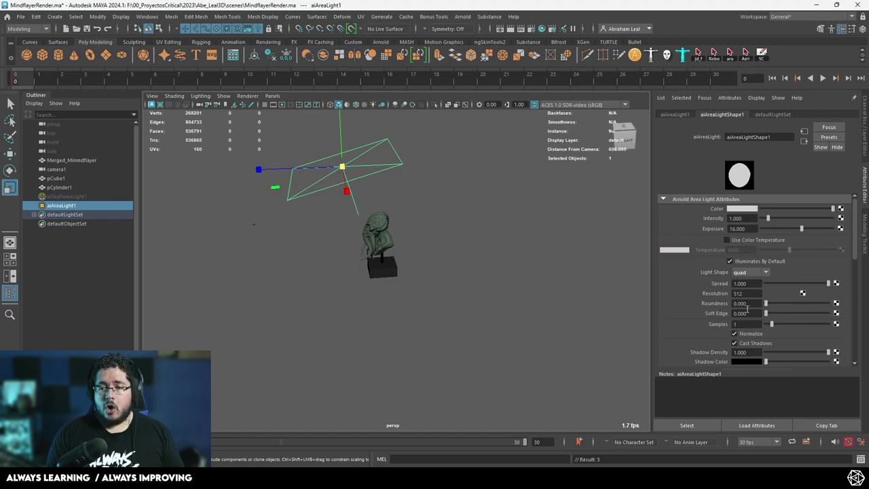
- Set the area light's shape to disk and enable Use Color Temperature
click(757, 273)
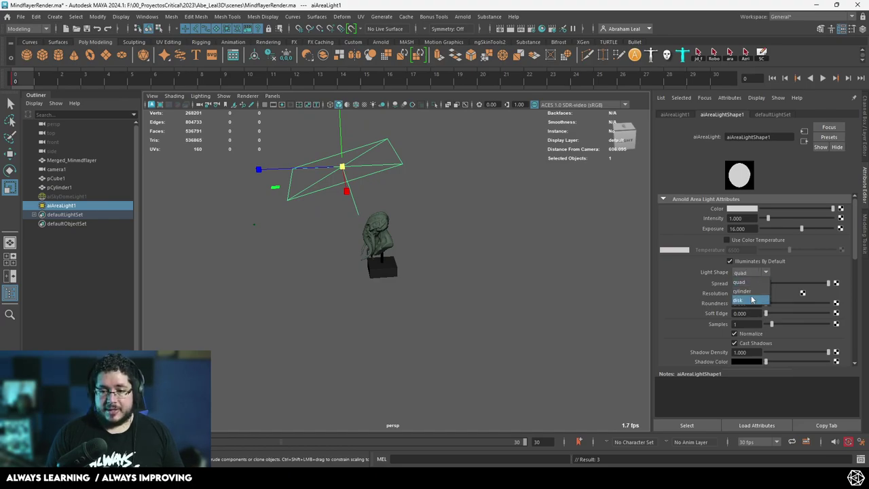
click(752, 300)
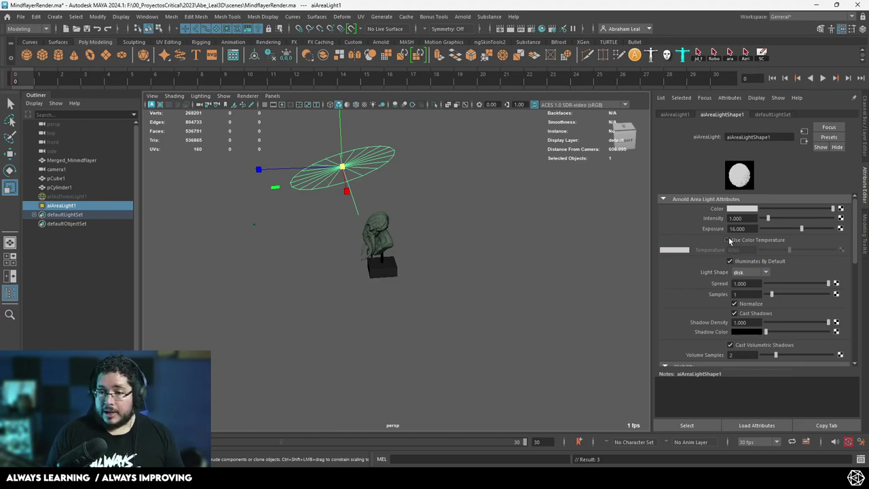
click(728, 241)
key(ctrl+s)
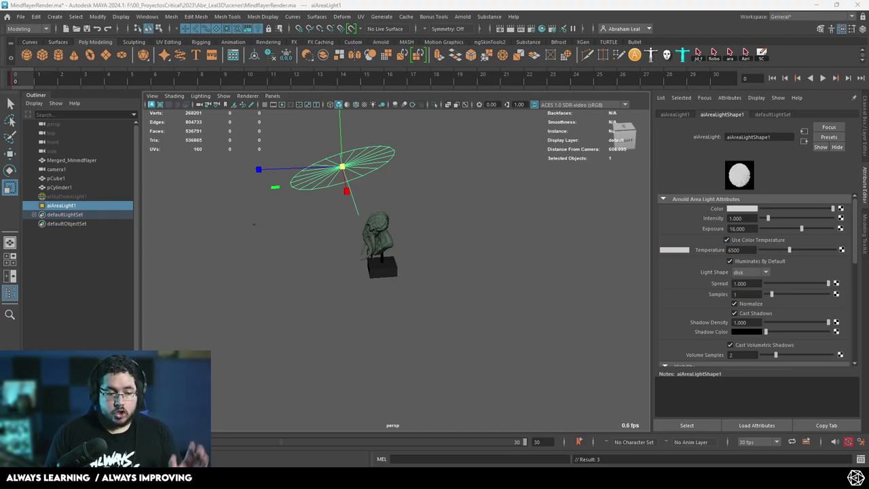
- Render the bust with the disk-shaped light and inspect the shading on the head
key(alt+Tab)
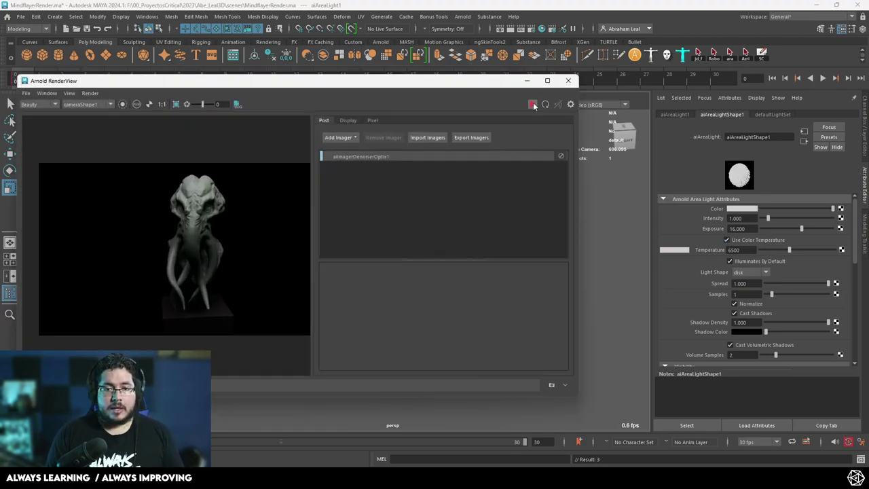
scroll(180, 217, up, 5)
scroll(219, 219, down, 4)
scroll(207, 208, up, 3)
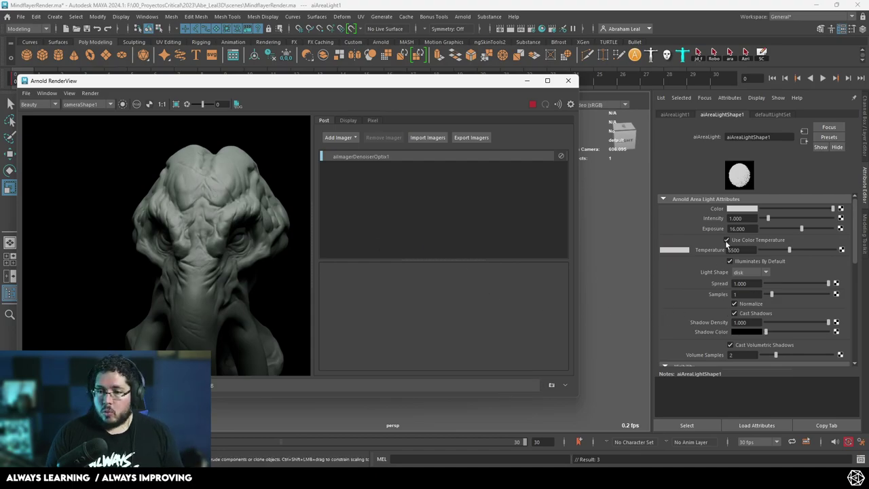
- Try a light temperature of 4607, set it to 12080, and check the tint on the rendered head before stopping the render
click(774, 252)
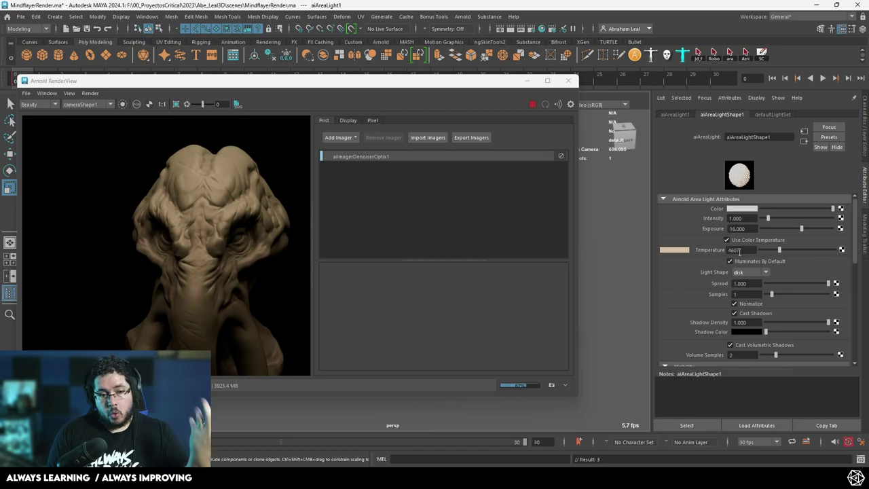
key(Return)
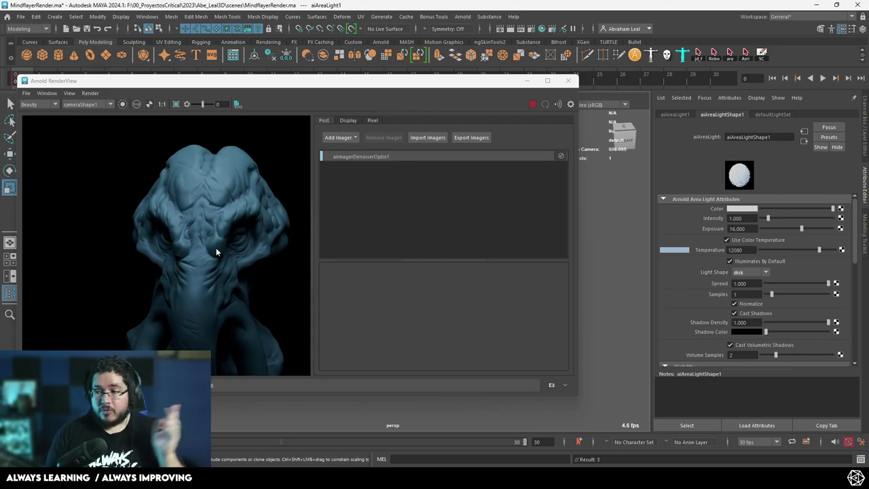
scroll(206, 251, down, 3)
scroll(218, 224, up, 5)
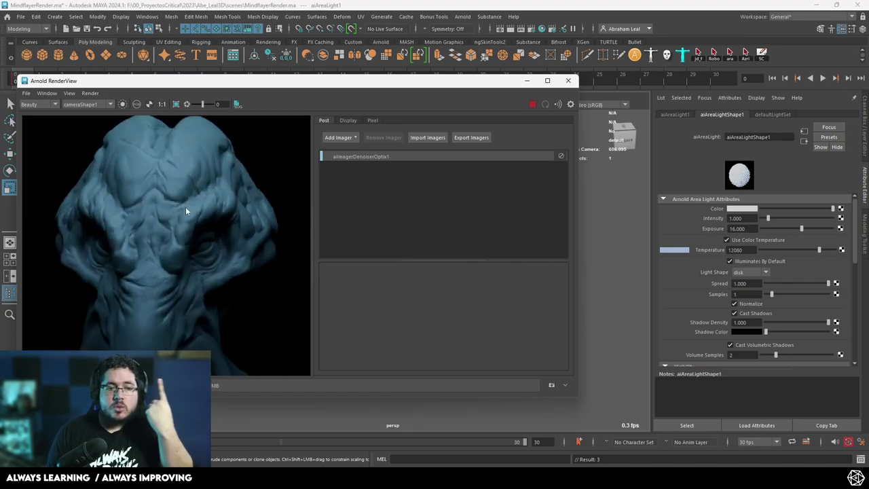
scroll(186, 206, down, 3)
click(533, 107)
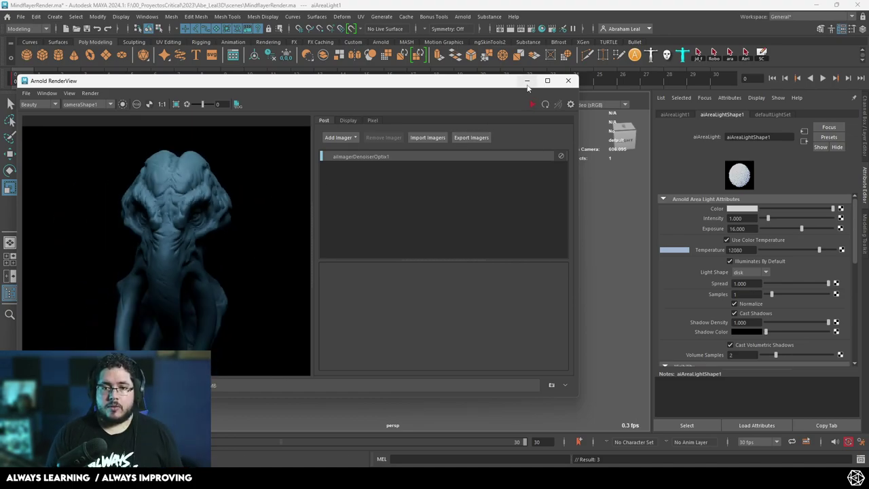
click(527, 81)
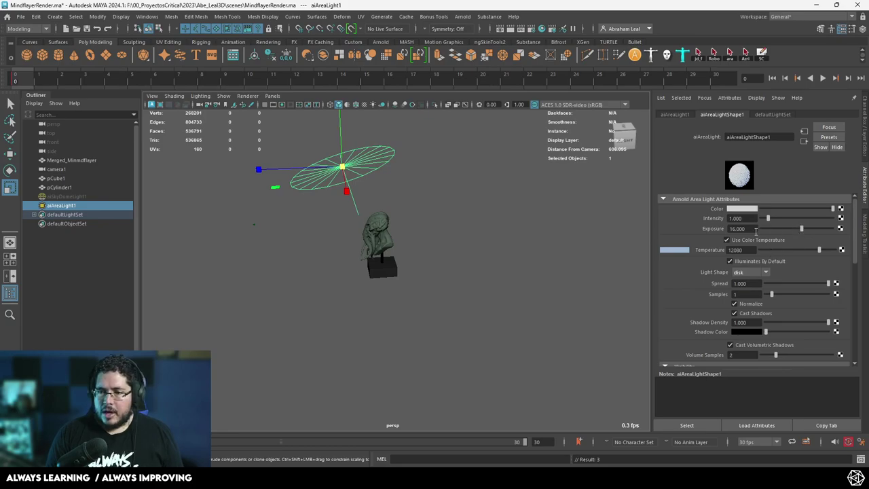
- Set the area light's exposure to 16.5
drag(756, 231, 713, 229)
text(16.5)
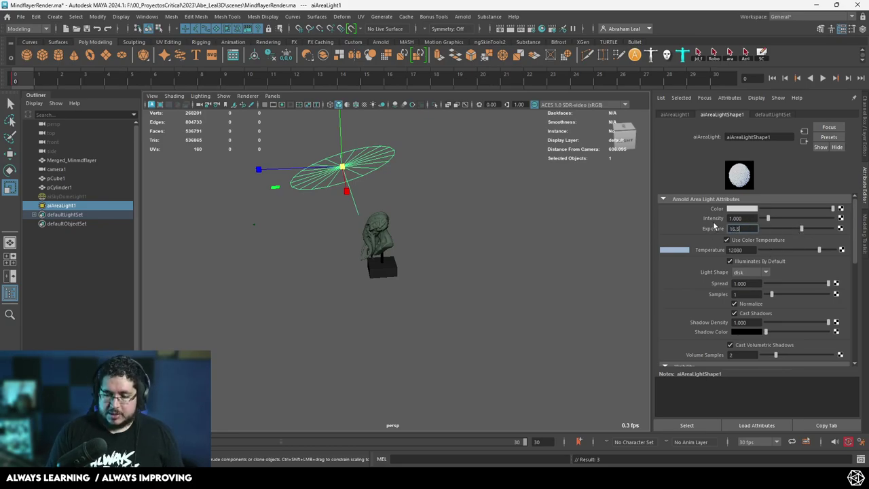
key(Return)
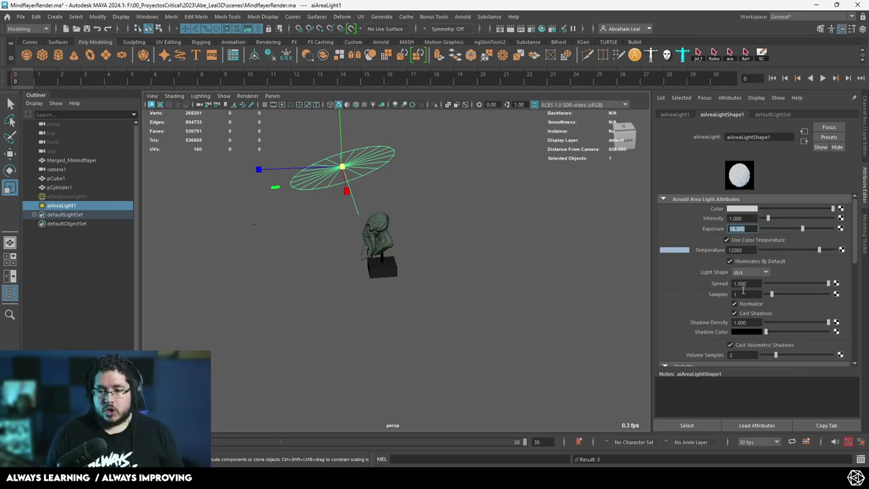
- Move the disk light farther forward, in front of the bust's face, keeping its height and tilt
alt+drag(498, 263, 507, 285)
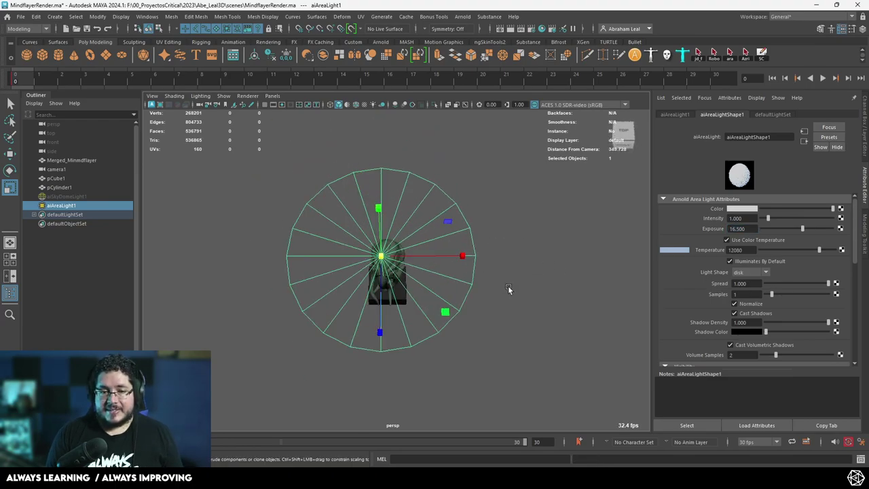
mouse_move(382, 255)
alt+mouse_down()
mouse_move(361, 257)
mouse_move(365, 249)
alt+mouse_up()
key(w)
drag(351, 176, 308, 176)
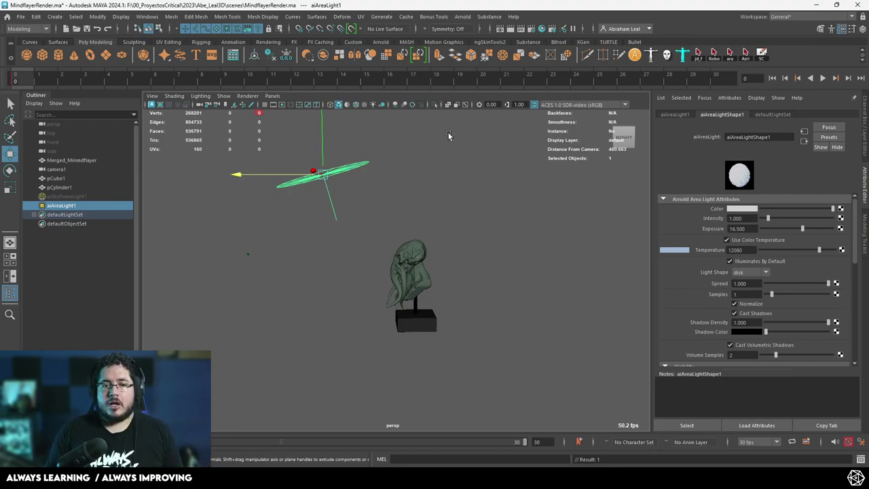
- Reduce the area light's spread to 0.235 and run a test render of the bust
alt+drag(448, 132, 500, 130)
alt+drag(380, 159, 375, 175)
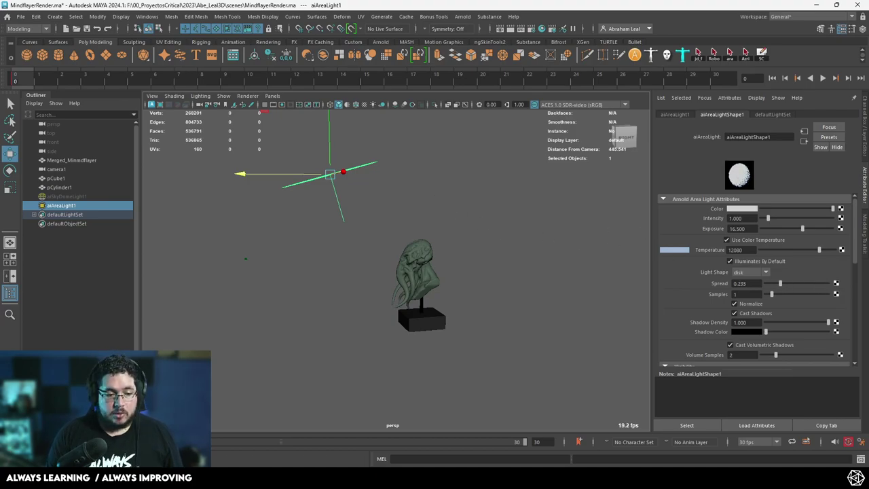
key(alt+Tab)
click(530, 104)
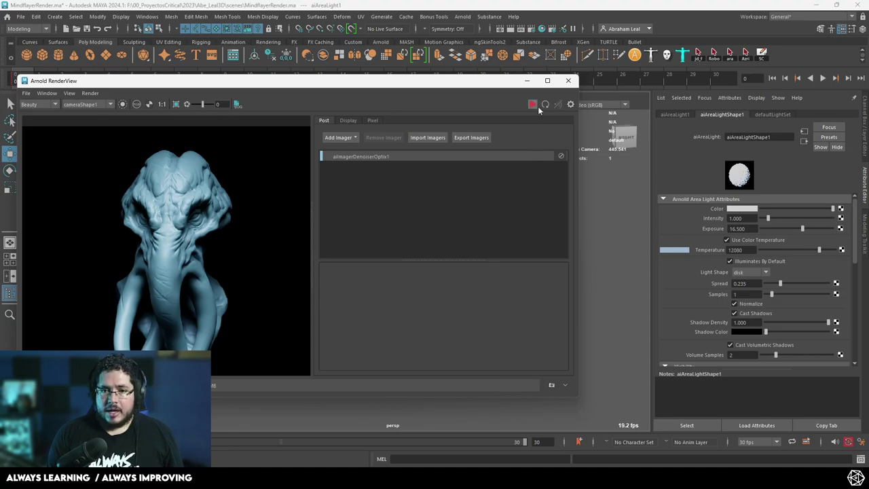
- Lower the area light's spread to 0.066, restart the render, and inspect the light falloff on the bust and base
key(5)
drag(780, 283, 769, 280)
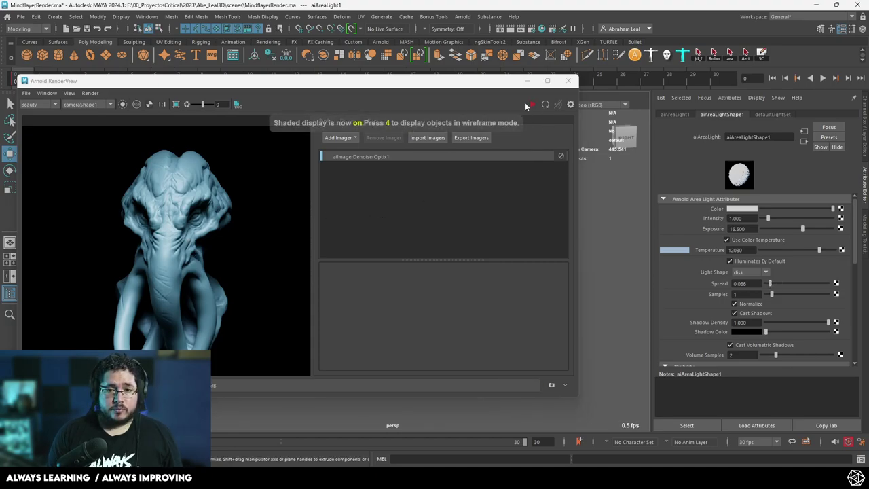
click(530, 103)
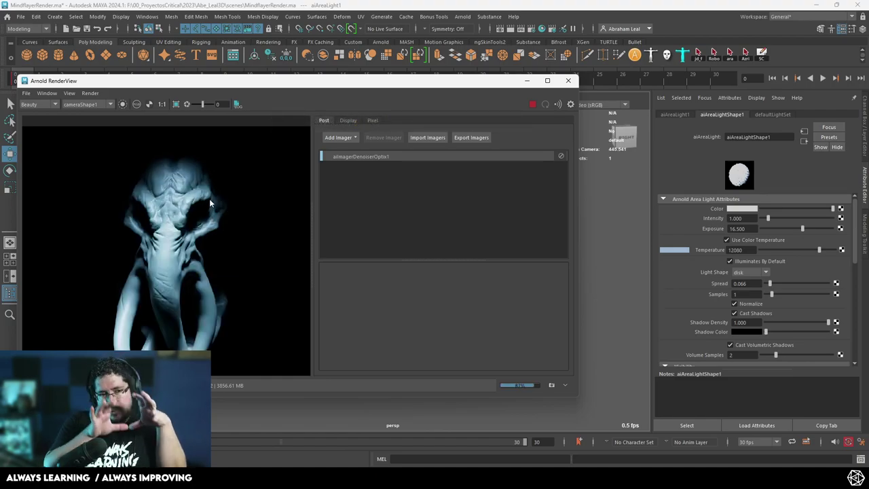
scroll(209, 199, down, 2)
scroll(203, 236, up, 1)
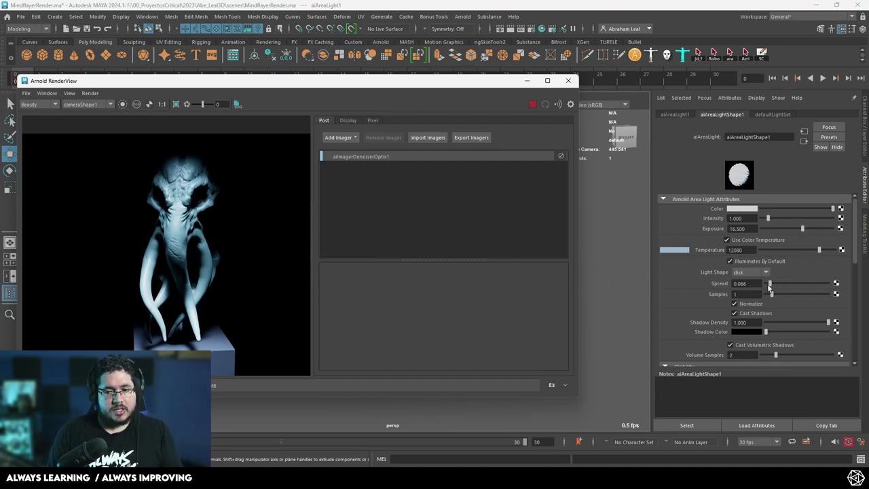
- Lower the area light's exposure to 14.942 and inspect the dimmer light on the face and whole bust
drag(801, 232, 799, 231)
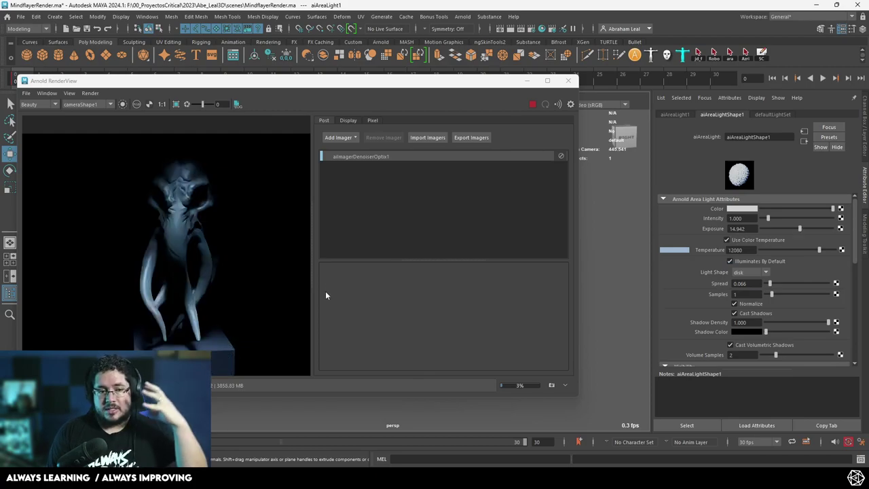
scroll(165, 211, up, 5)
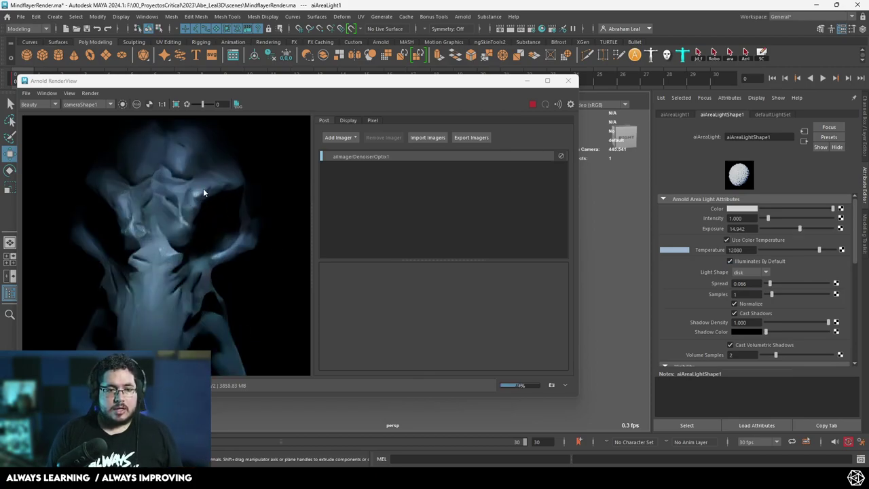
scroll(173, 199, down, 5)
alt+drag(197, 215, 196, 252)
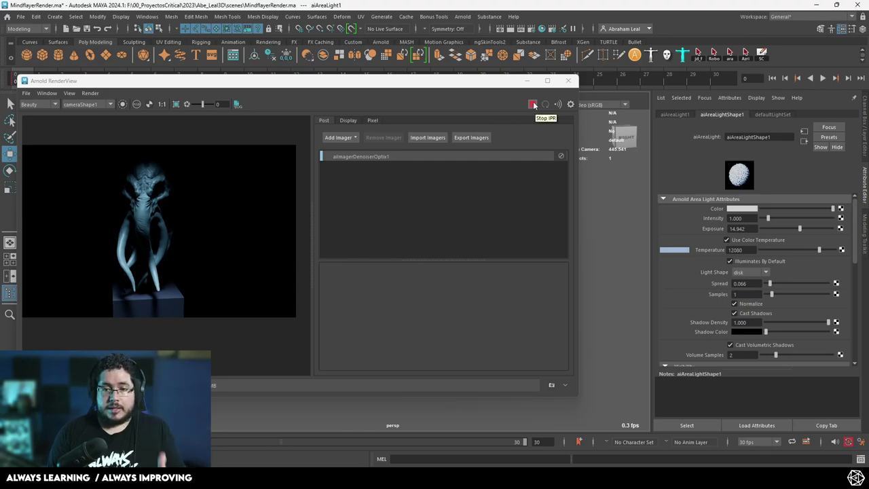
- Put away the render view and move the disk area light back until it hangs above the bust
click(526, 80)
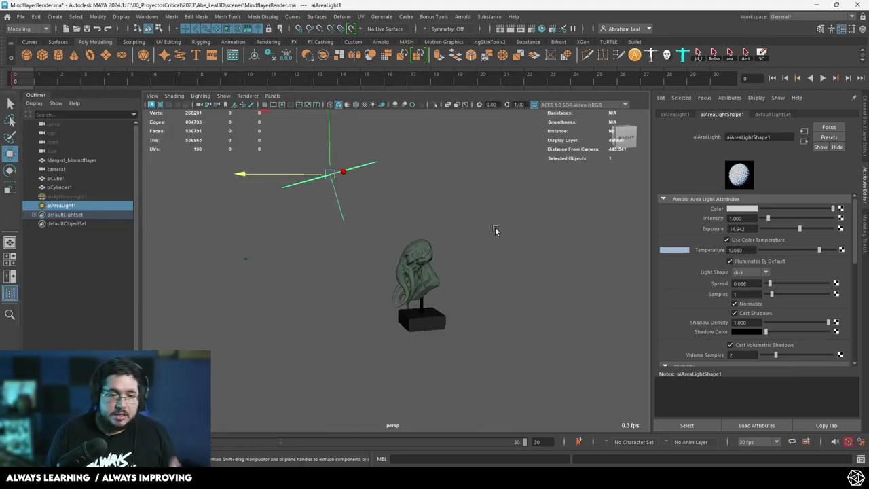
mouse_move(484, 252)
alt+mouse_down()
mouse_move(390, 267)
mouse_move(459, 250)
mouse_move(434, 285)
mouse_move(391, 249)
mouse_move(364, 242)
alt+mouse_up()
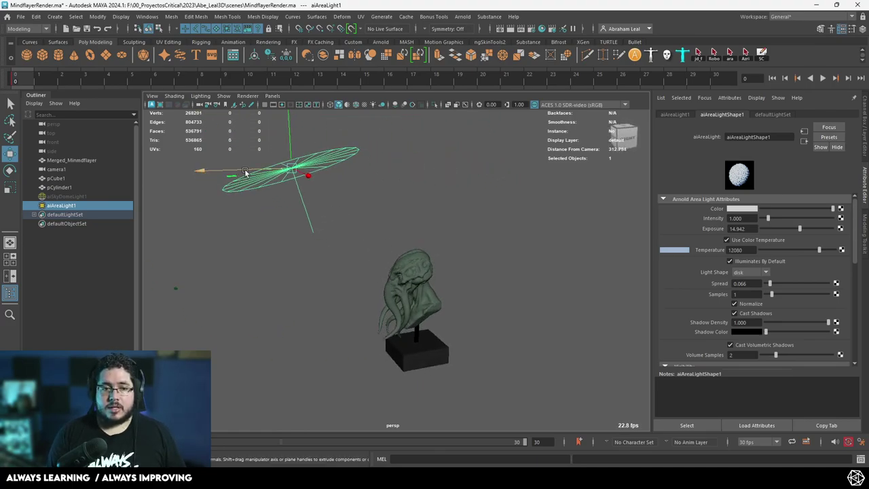
drag(245, 171, 374, 180)
alt+middle_drag(374, 181, 377, 219)
drag(386, 189, 351, 195)
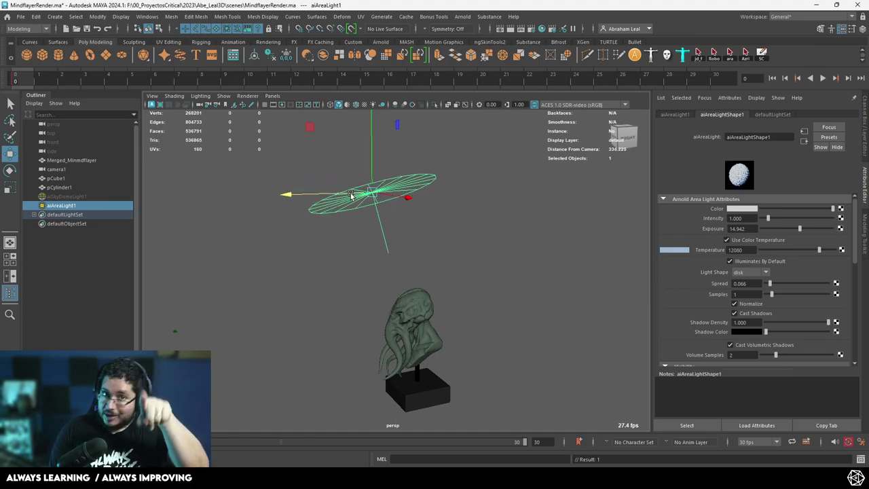
mouse_move(351, 195)
alt+mouse_down()
mouse_move(380, 264)
mouse_move(382, 212)
alt+mouse_up()
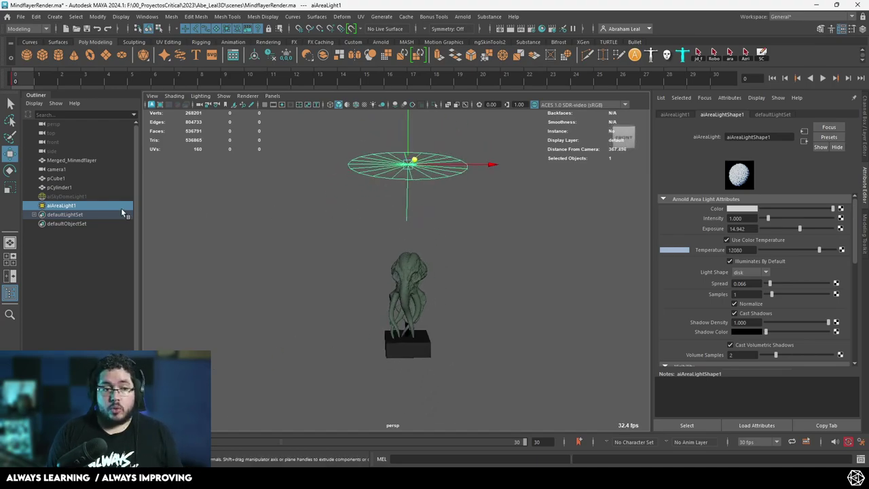
- Hide the area light and leave the skydome light hidden as well, with nothing selected
key(ctrl+h)
click(87, 197)
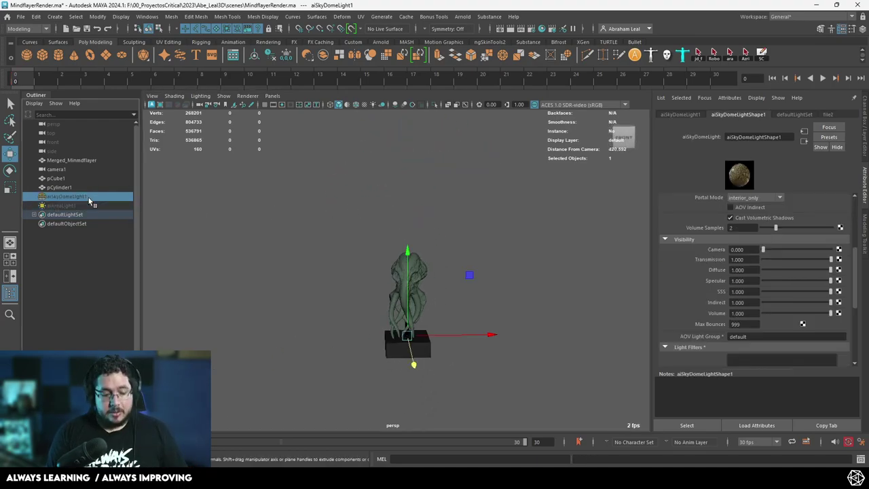
key(ctrl+h)
key(ctrl+h)
click(85, 205)
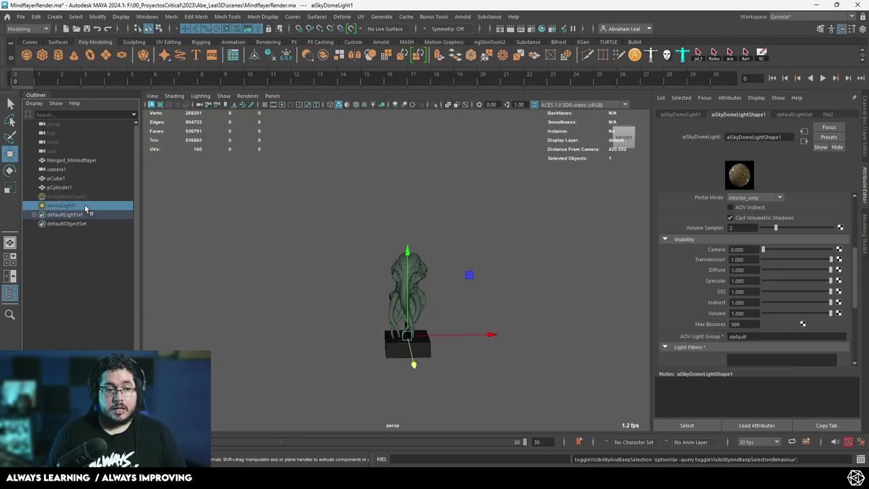
click(340, 227)
- Create a polygon sphere at the bust's base, enlarge it uniformly and move it out in front of the base
alt+drag(340, 227, 349, 268)
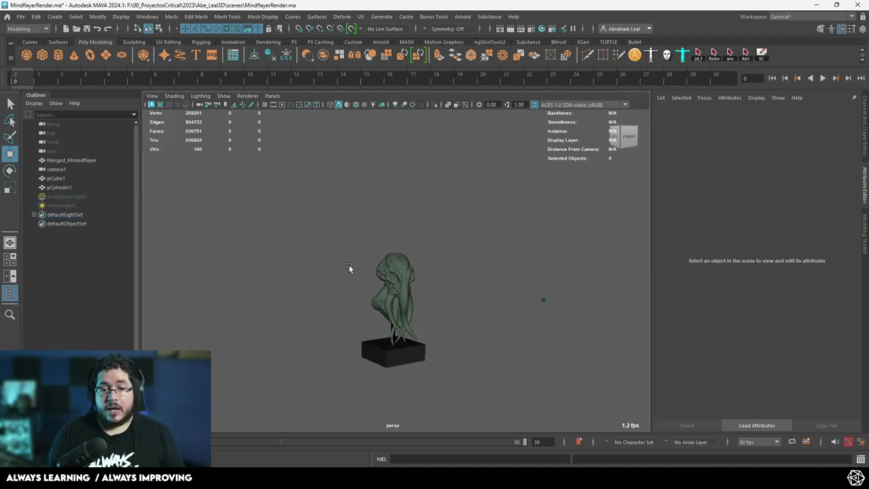
scroll(349, 268, up, 2)
alt+middle_drag(296, 227, 299, 206)
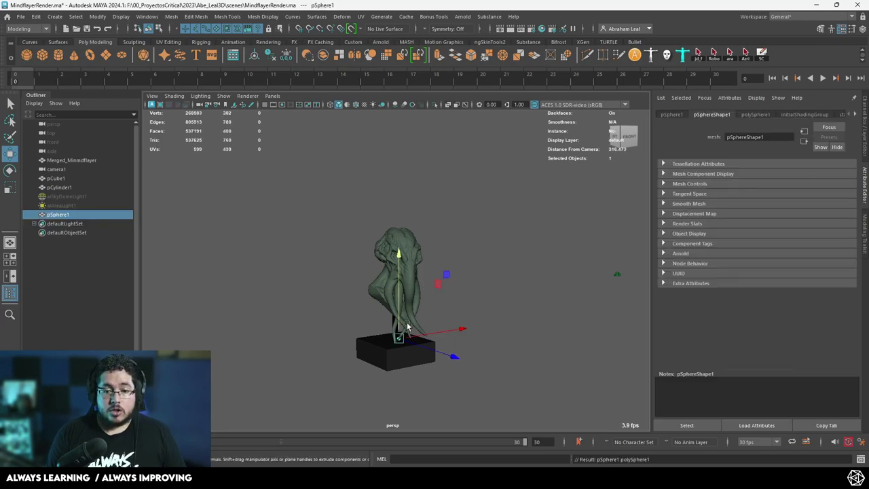
key(r)
drag(401, 338, 477, 365)
key(w)
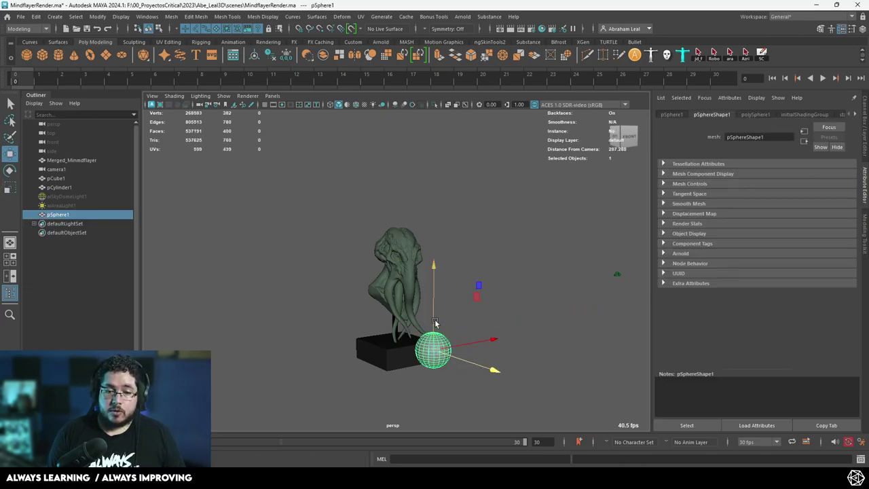
- Scale the sphere down uniformly to a small ball, undoing the non-uniform stretch
key(r)
drag(433, 309, 425, 279)
key(ctrl+z)
drag(433, 350, 418, 351)
key(w)
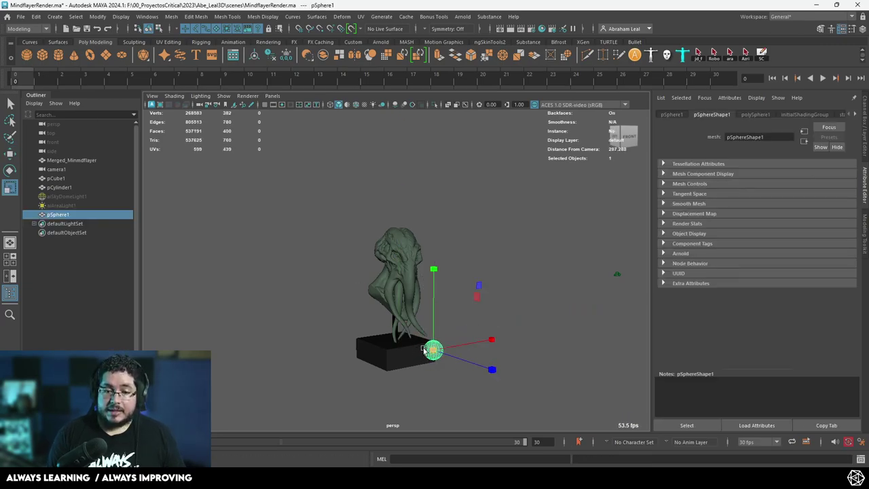
- Raise the sphere and adjust its depth so it floats just in front of the bust's tentacles
drag(432, 322, 353, 297)
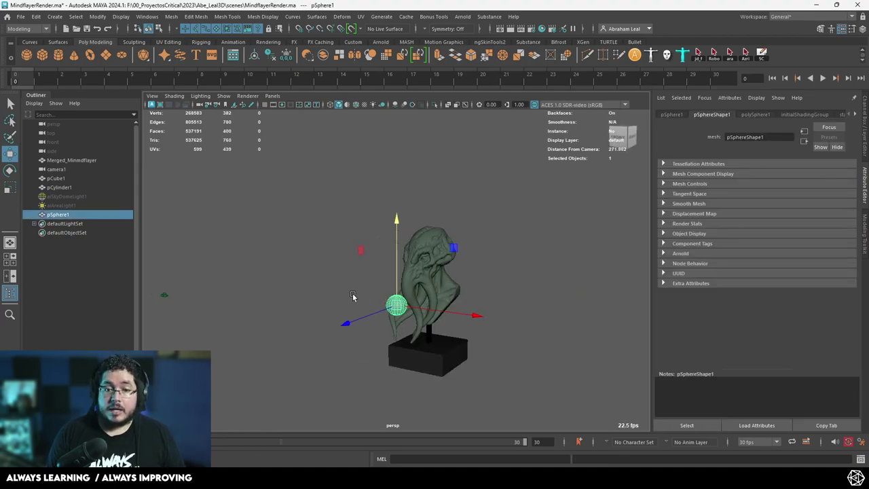
alt+right_drag(353, 296, 401, 313)
alt+drag(421, 312, 371, 315)
alt+right_drag(370, 315, 403, 335)
drag(338, 298, 338, 266)
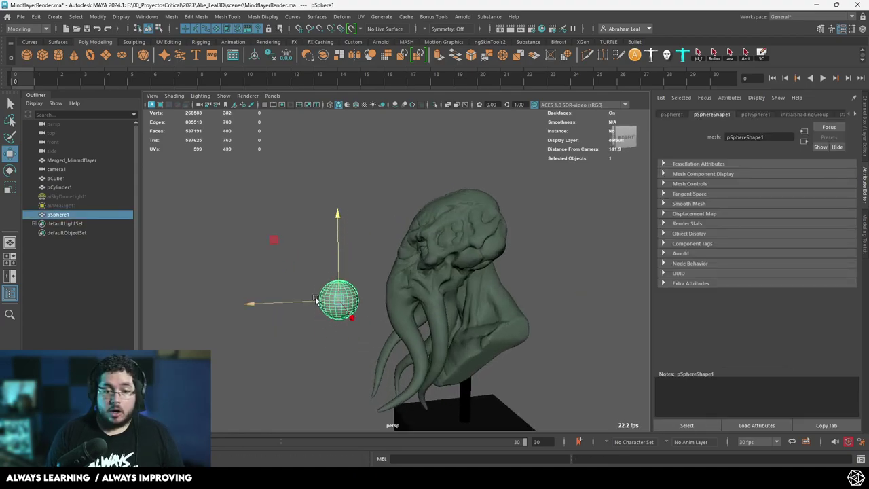
drag(306, 300, 326, 303)
drag(357, 267, 357, 278)
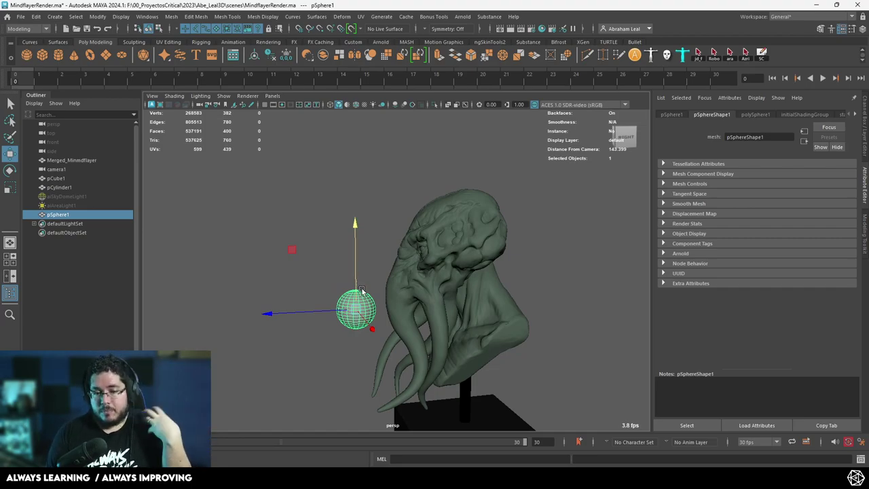
- Check the sphere from the front and side, lower it beside the lower tentacles and make it slightly smaller
click(342, 291)
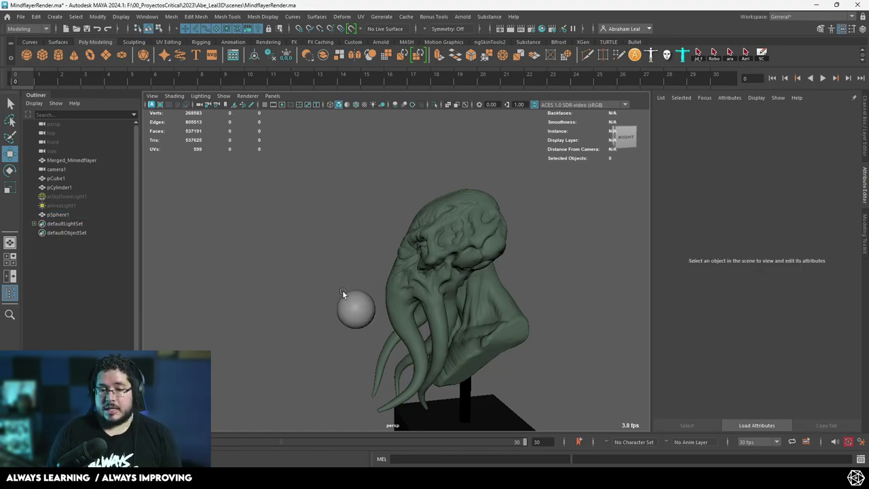
alt+drag(342, 290, 458, 303)
click(377, 312)
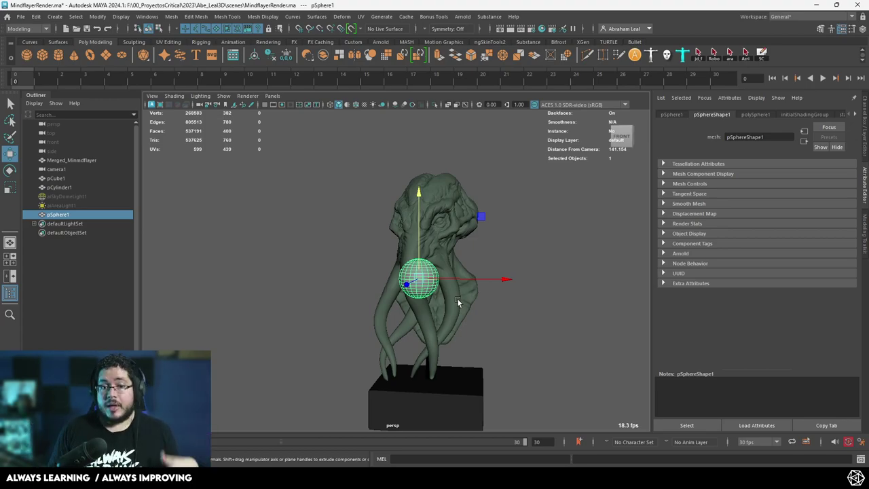
click(345, 204)
click(417, 278)
alt+drag(417, 278, 509, 275)
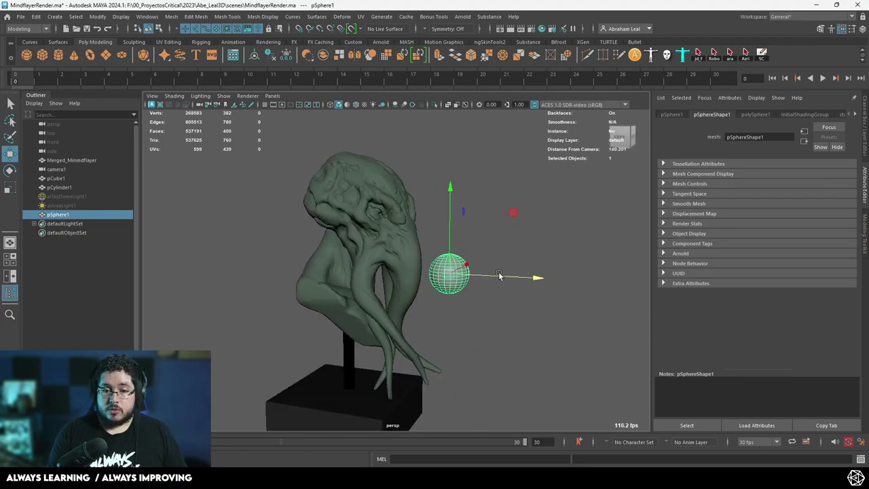
drag(452, 239, 451, 277)
key(r)
drag(450, 311, 433, 311)
click(479, 294)
click(449, 310)
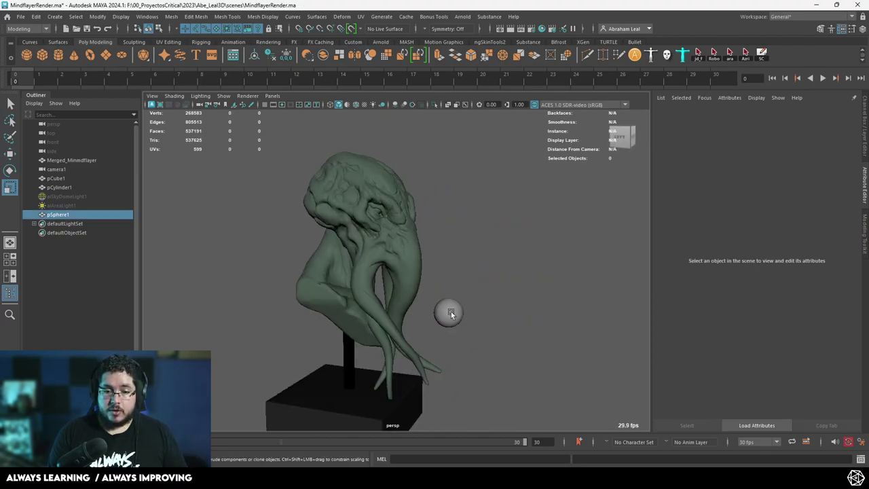
- Convert the selected sphere into an Arnold mesh light and inspect it in front of the tentacles
click(450, 313)
click(463, 17)
mouse_move(482, 66)
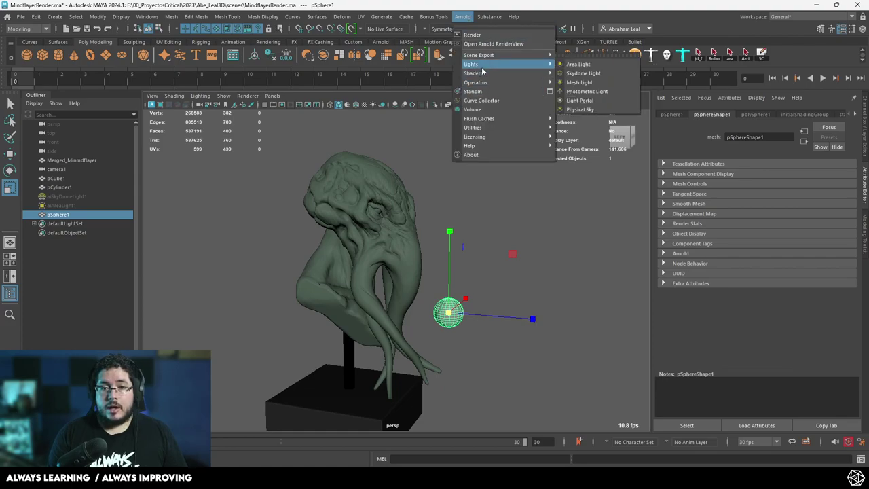
click(570, 83)
alt+drag(583, 219, 530, 222)
click(530, 221)
alt+middle_drag(520, 246, 503, 192)
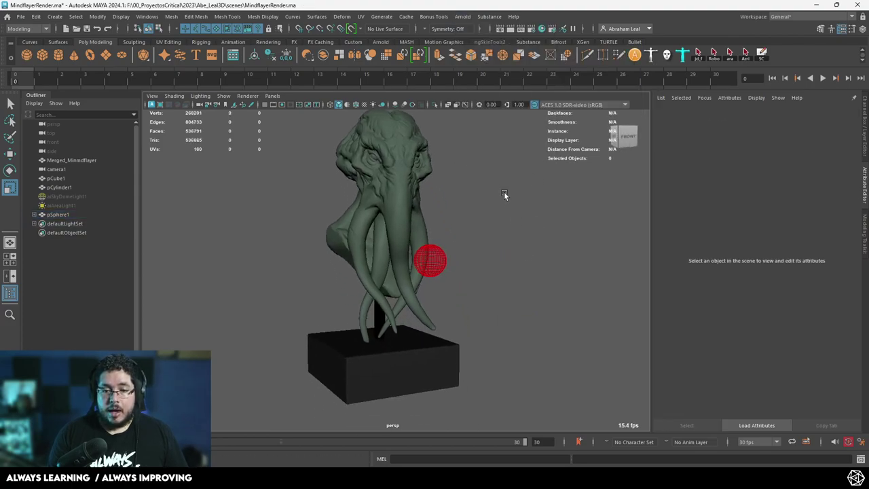
alt+right_drag(503, 195, 534, 239)
alt+drag(534, 239, 431, 264)
alt+drag(489, 249, 414, 246)
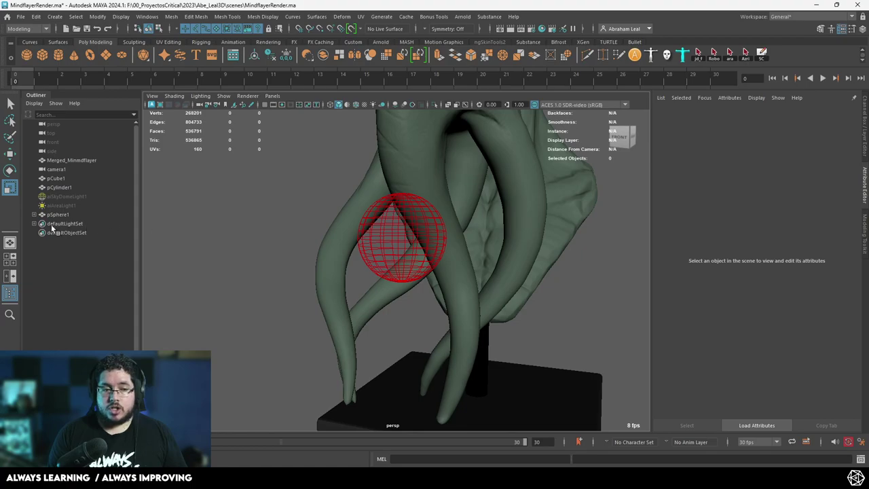
- Select the mesh light under the sphere and set its exposure to 16
click(34, 215)
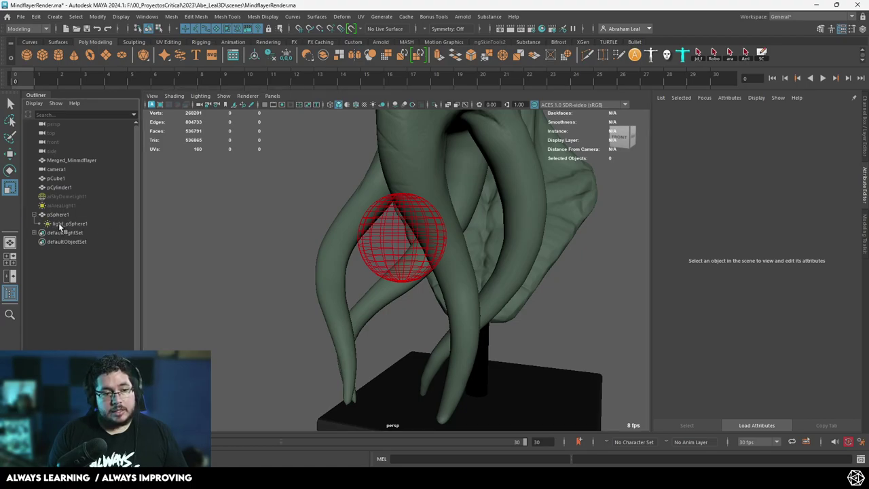
click(59, 224)
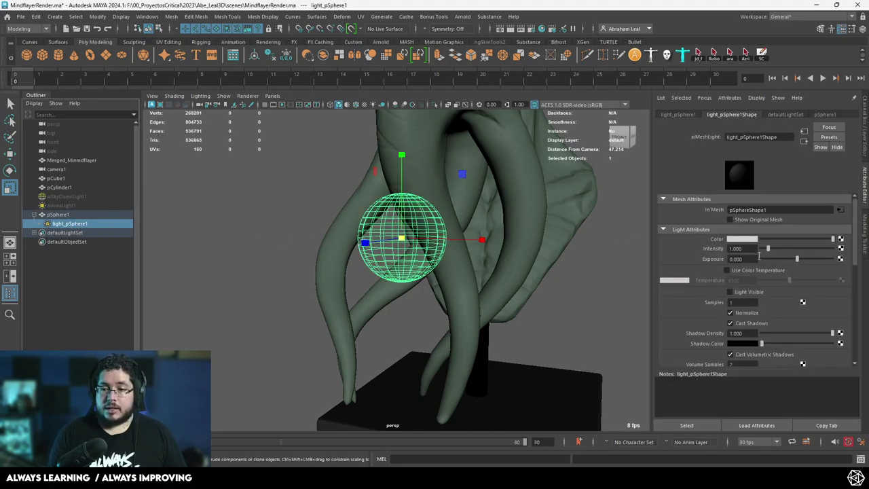
text(16)
key(Return)
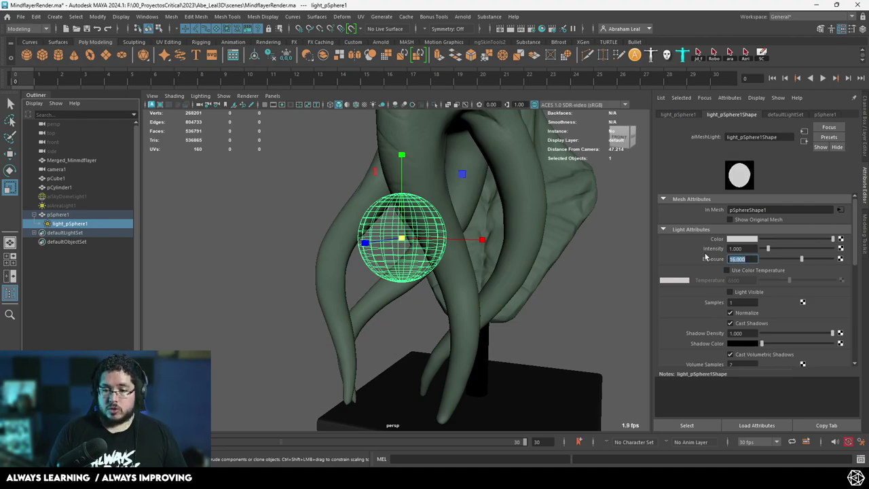
scroll(310, 310, down, 2)
- Run a test render with only the mesh light and lower its exposure to 12.779
key(alt+Tab)
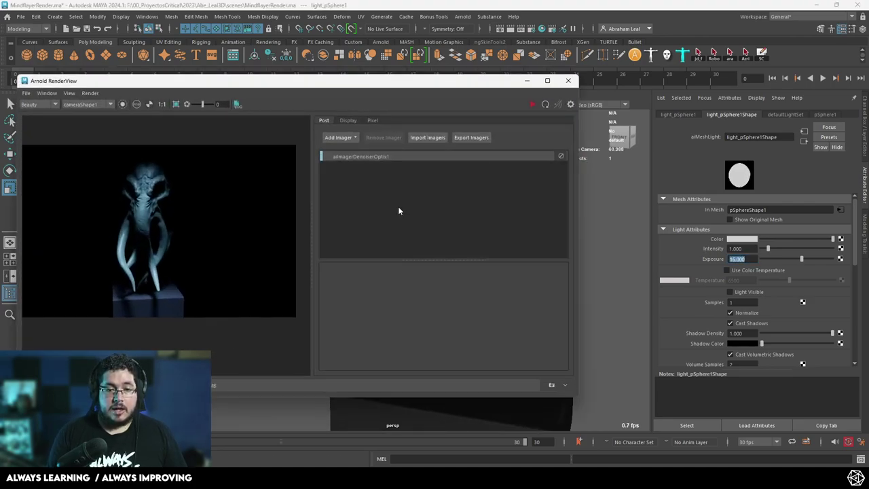
click(532, 105)
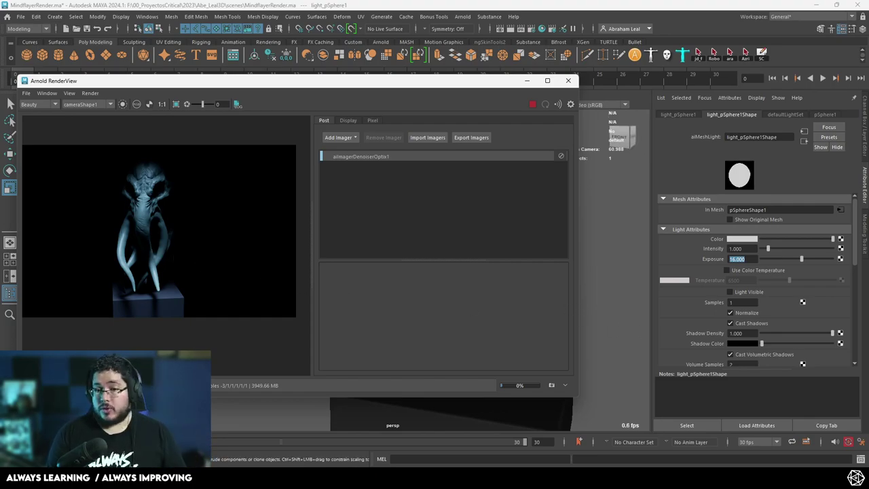
click(638, 317)
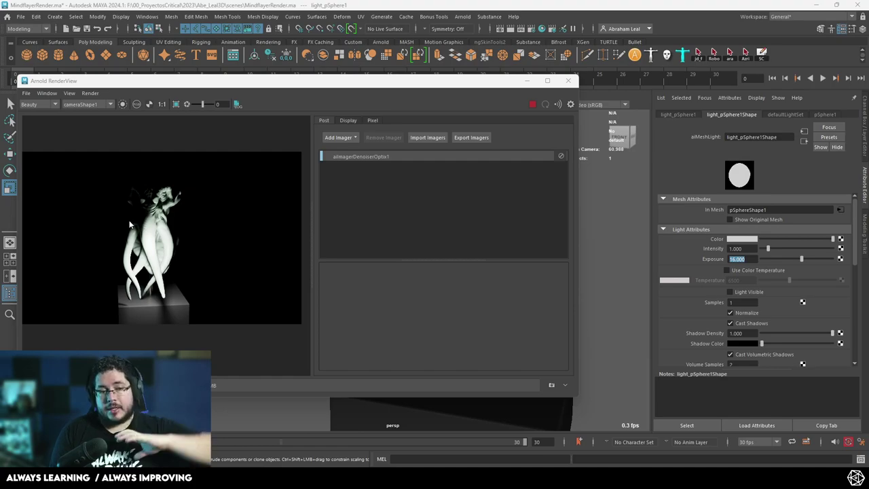
drag(799, 259, 795, 259)
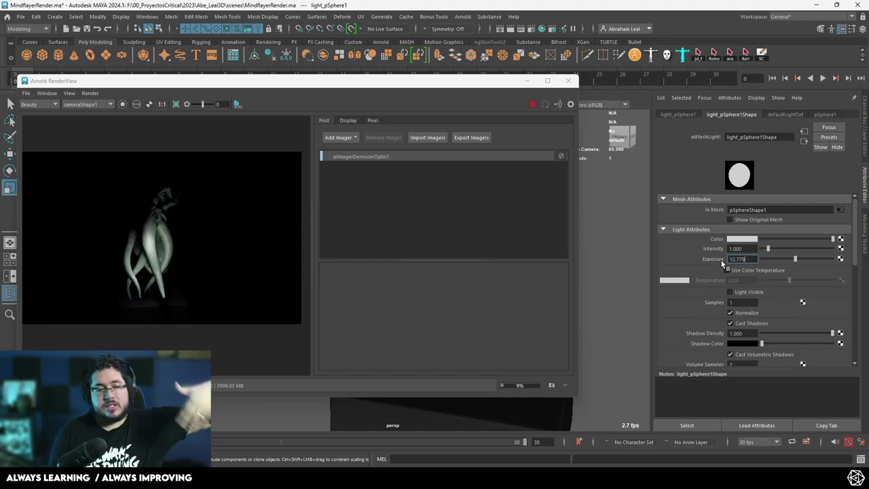
- Change the mesh light's color to magenta and reduce its saturation to a pale pink
click(742, 241)
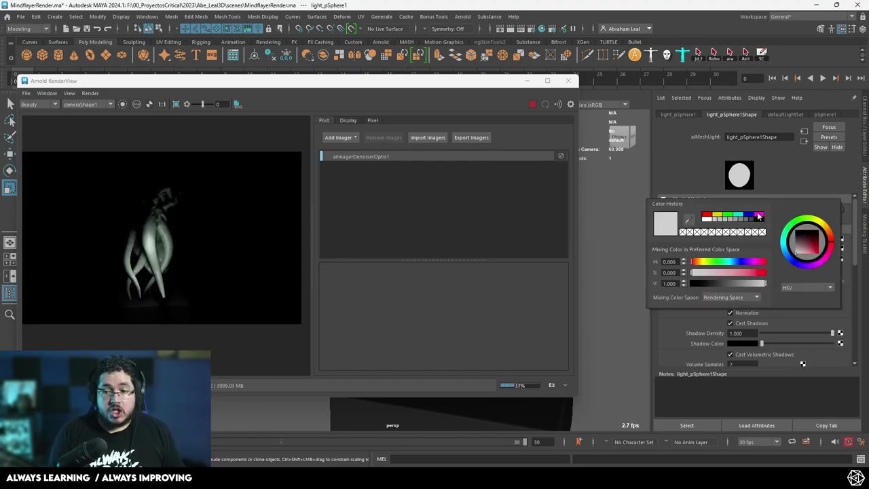
click(758, 215)
click(725, 239)
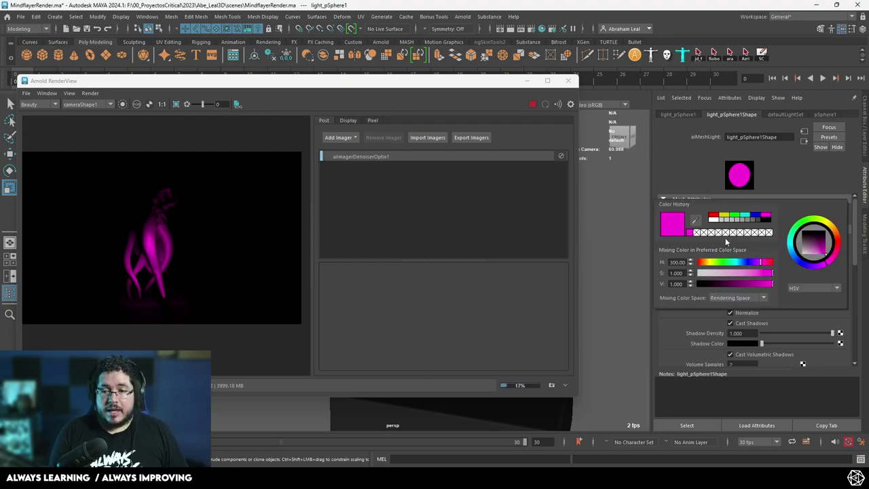
drag(760, 272, 721, 271)
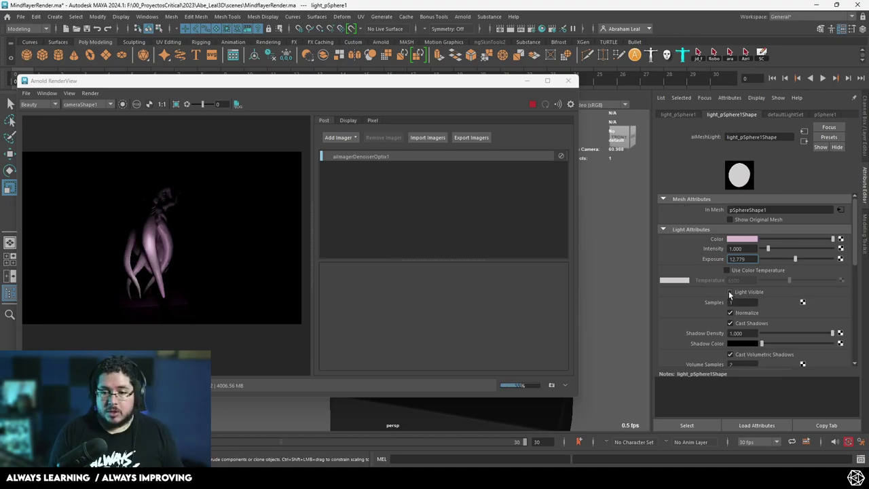
- Make the mesh light itself visible in the render and inspect the glowing sphere against the tentacles
click(729, 292)
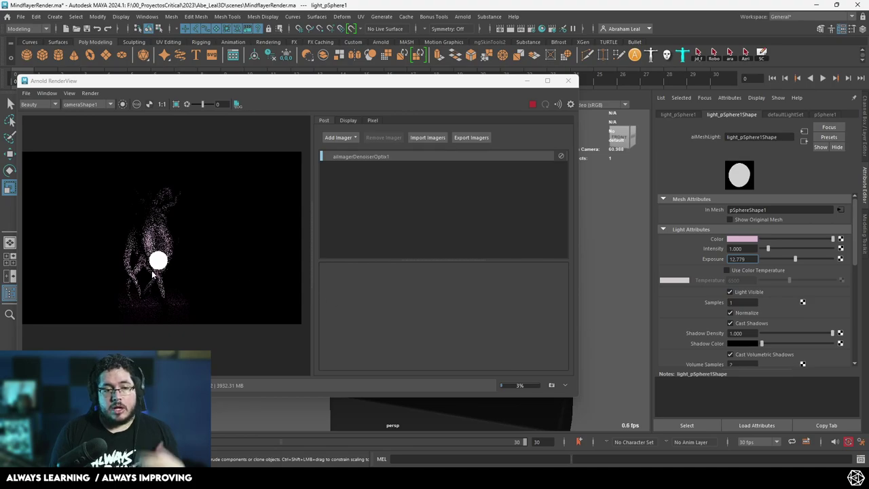
scroll(154, 274, up, 3)
scroll(187, 279, down, 3)
scroll(187, 278, up, 3)
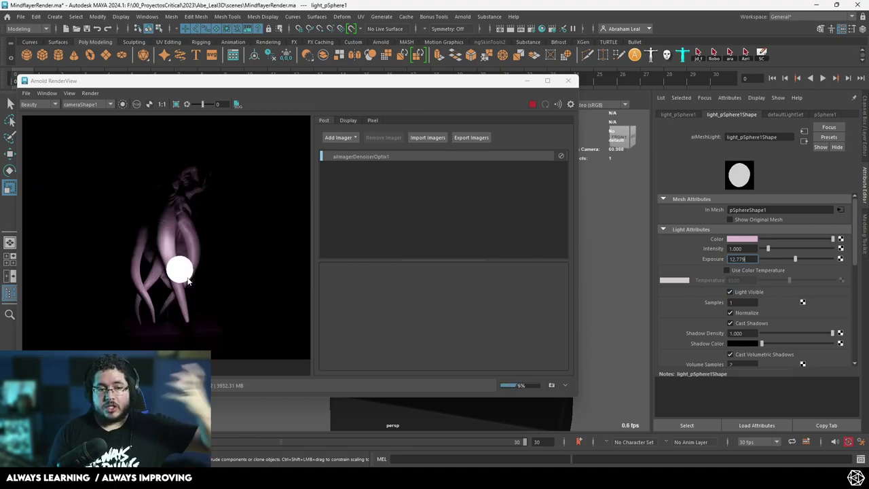
scroll(188, 281, down, 3)
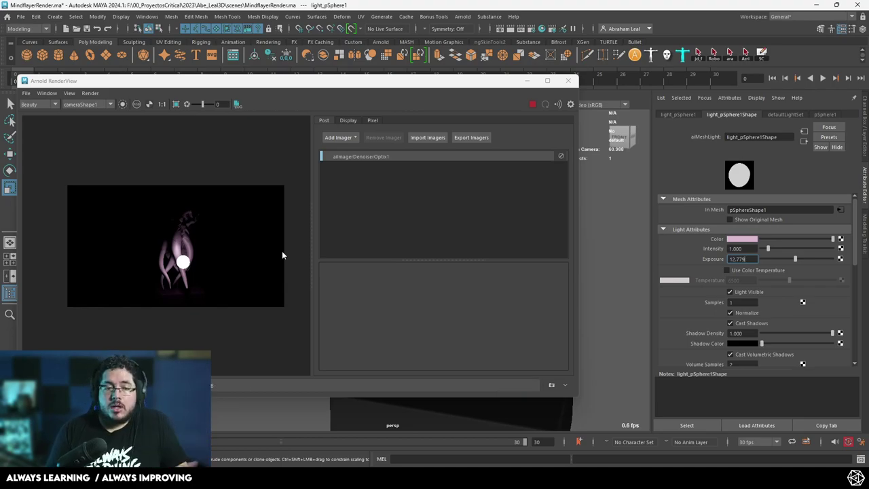
- Unhide the area light and the skydome light, and return to the render view
click(526, 80)
click(75, 203)
key(h)
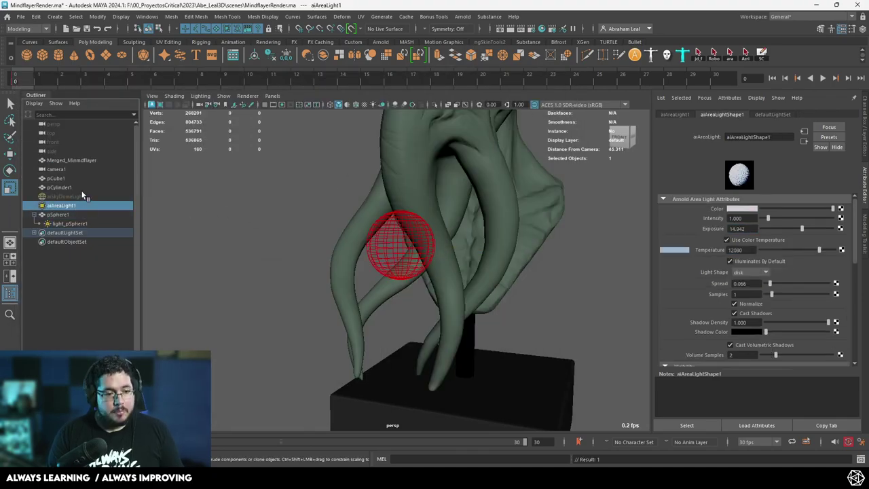
click(81, 189)
click(86, 196)
key(h)
key(alt+Tab)
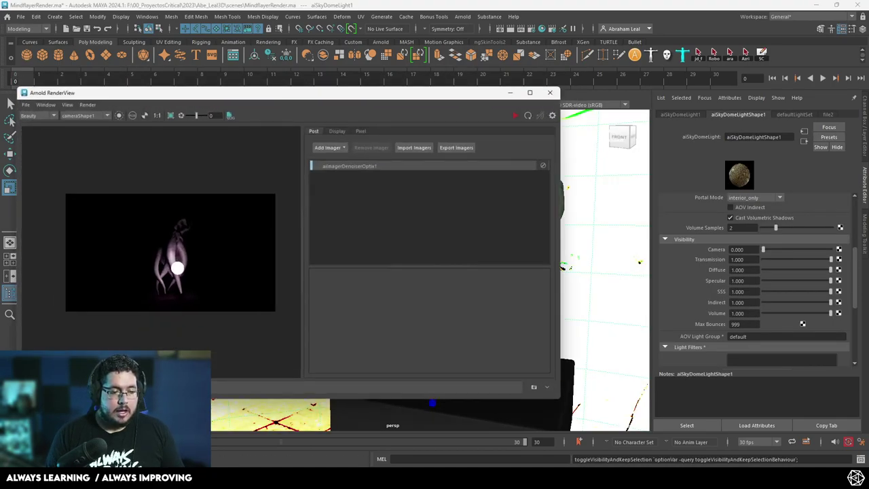
- Run a test render with the area light, mesh light and skydome combined, and examine the lighting on the bust's head and tentacles
click(531, 107)
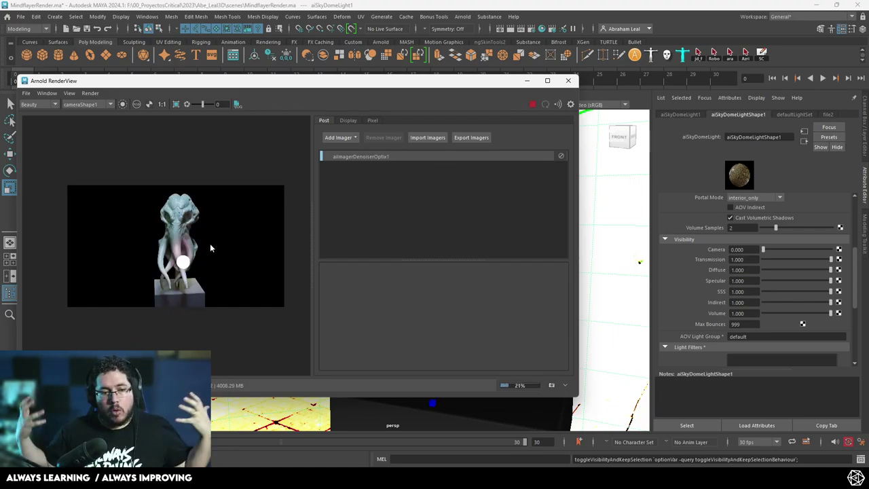
scroll(204, 241, up, 3)
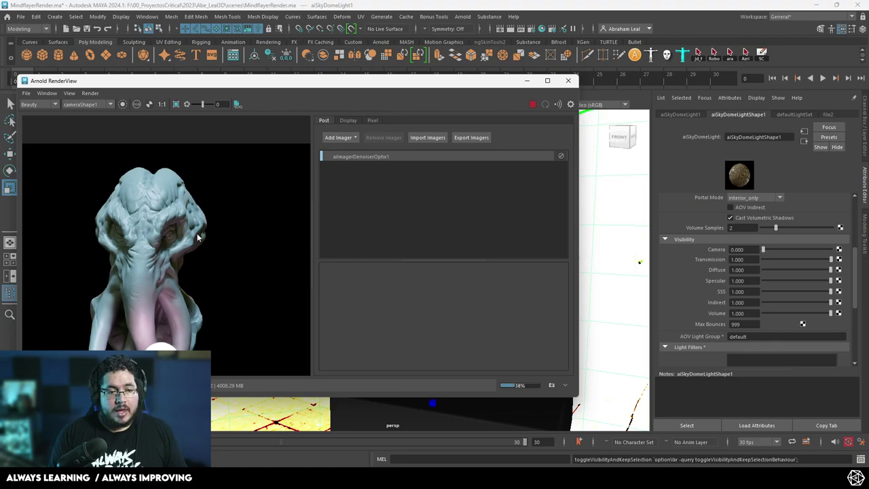
scroll(198, 237, down, 1)
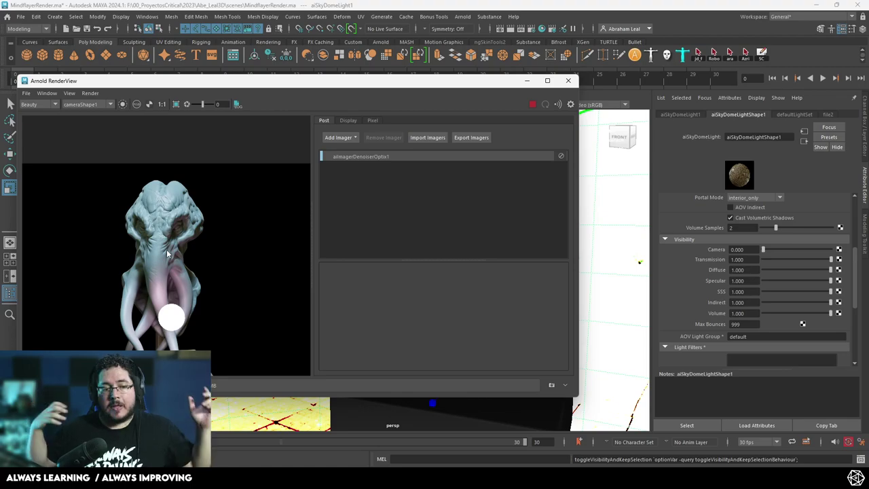
scroll(177, 253, down, 2)
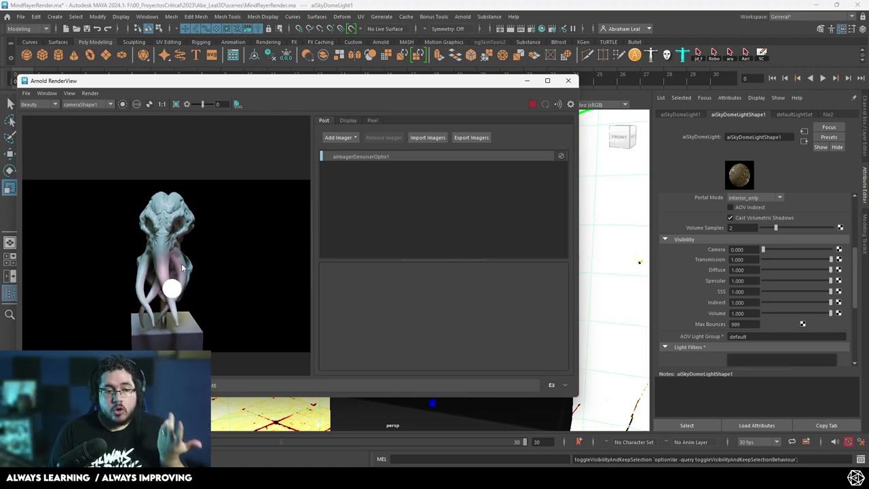
scroll(181, 267, up, 1)
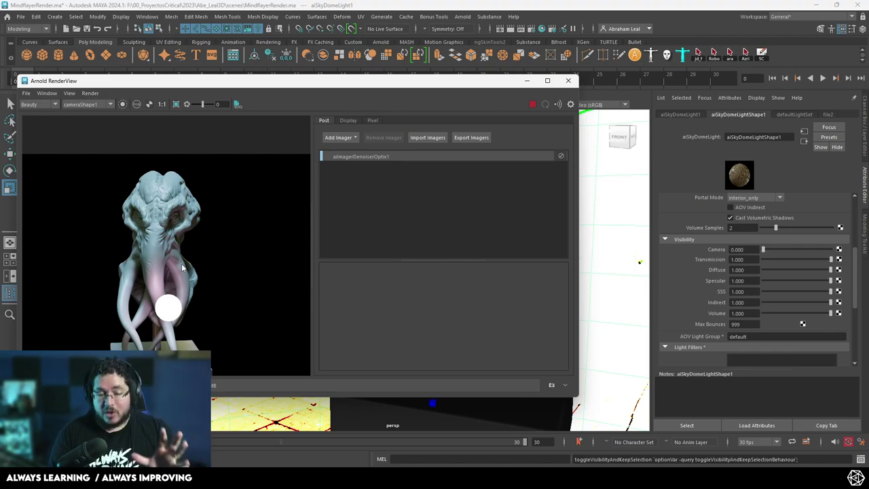
drag(364, 84, 598, 80)
scroll(438, 199, up, 2)
middle_drag(430, 225, 466, 208)
scroll(459, 207, down, 1)
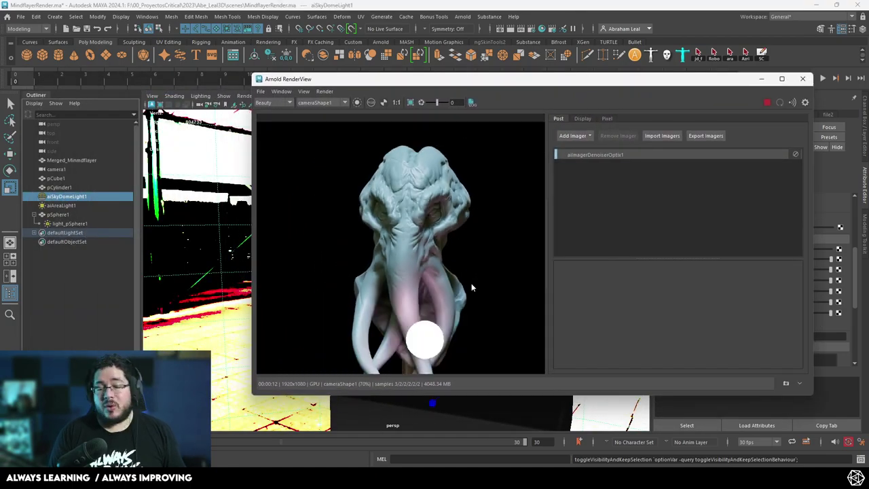